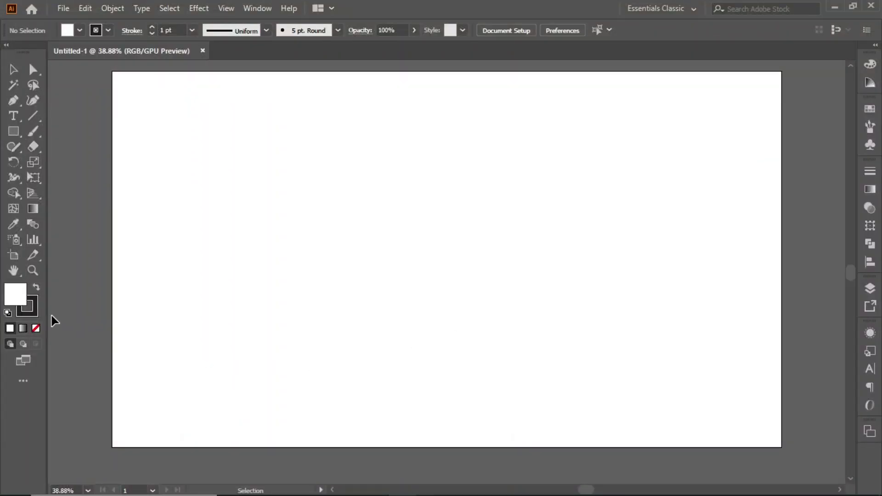
Set the fill to None and draw a vertical line of about 776 px down the artboard's left side
left_click(35, 329)
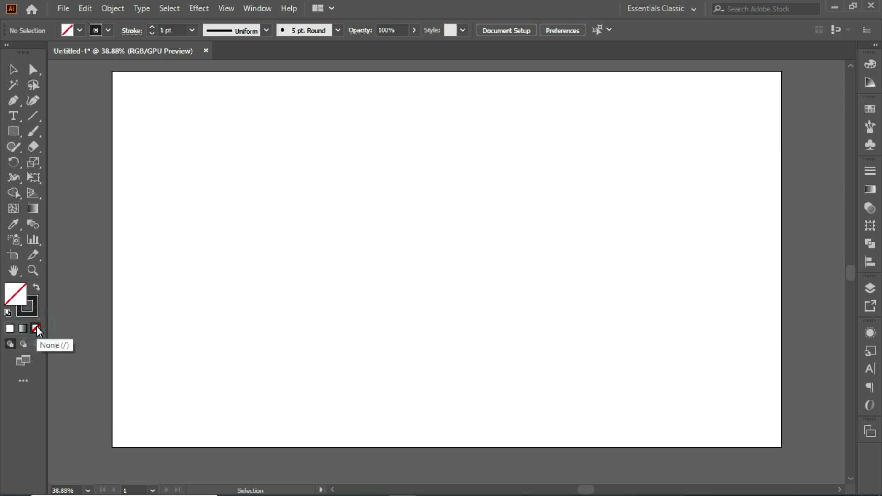
left_click(34, 117)
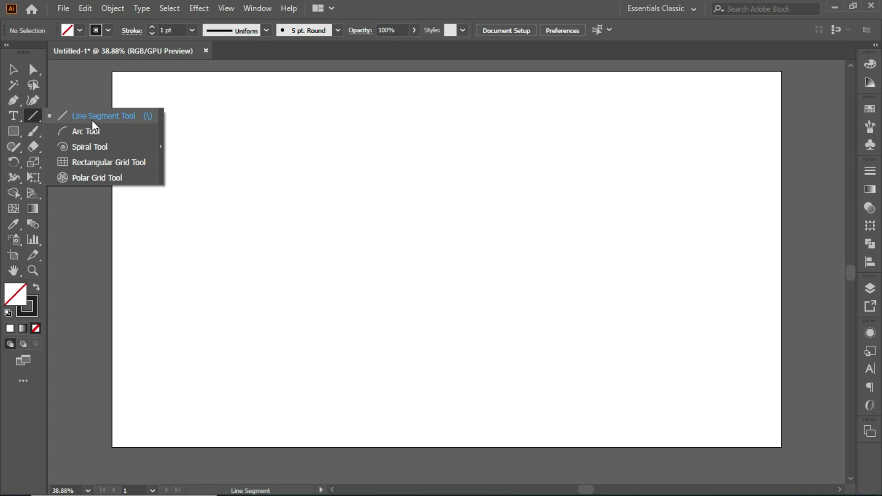
left_click(92, 118)
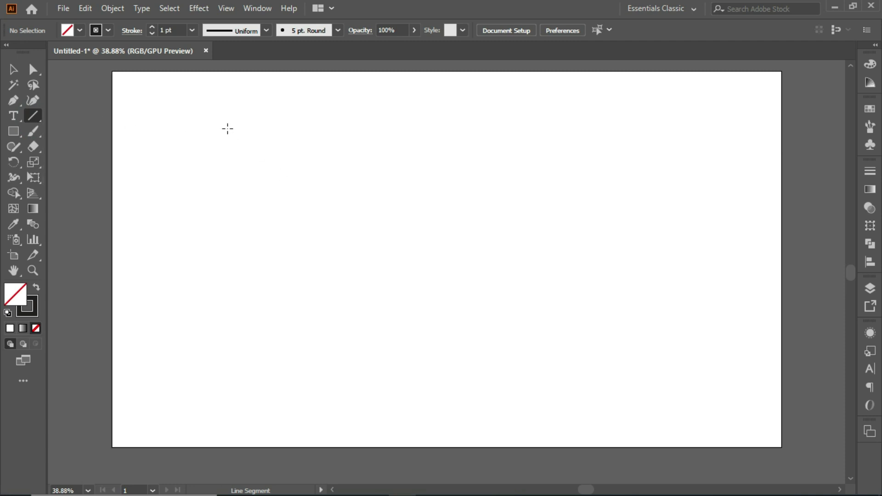
left_click_drag(227, 129, 252, 405)
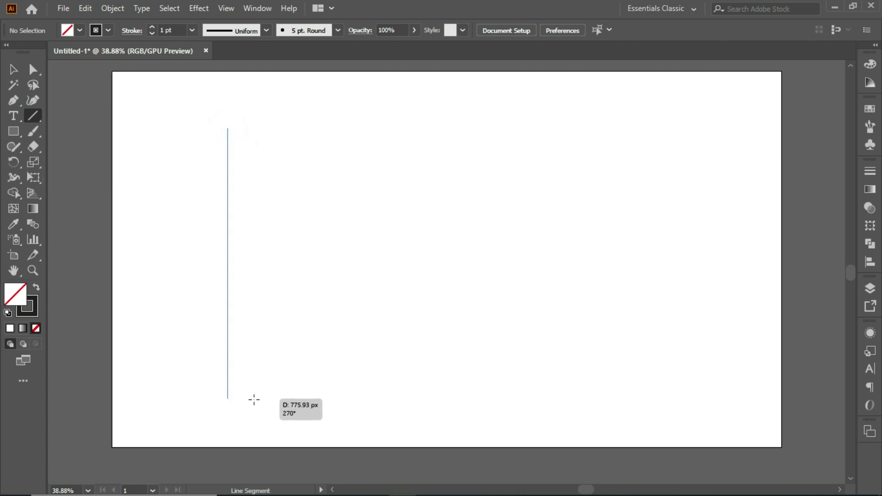
Duplicate the vertical line into five evenly spaced parallel lines
left_click(14, 69)
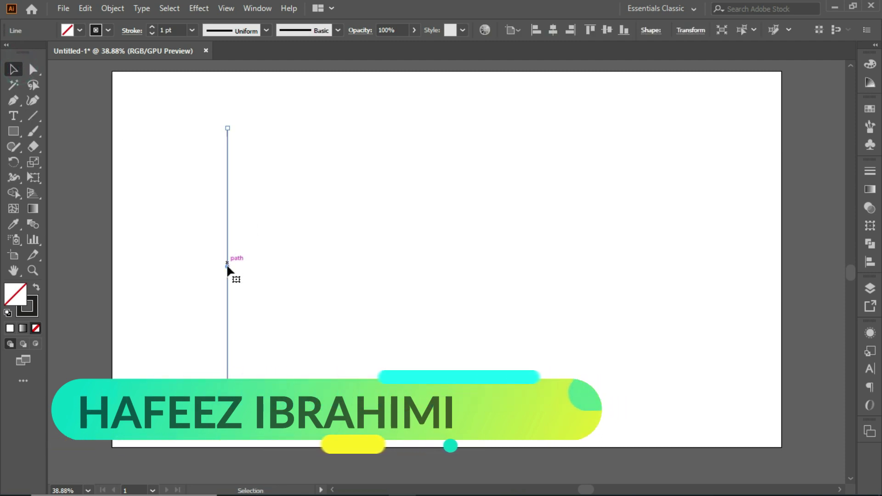
left_click_drag(227, 264, 251, 266)
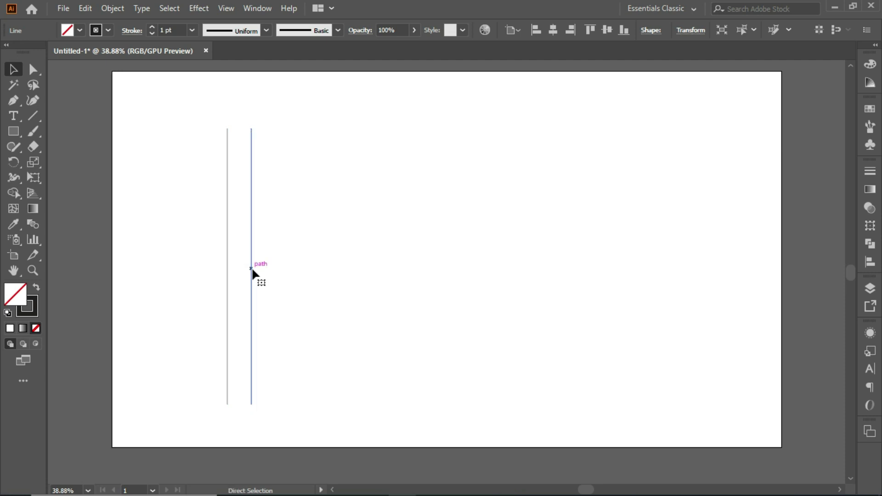
key("ctrl+d")
key("ctrl+d")
key("ctrl+d")
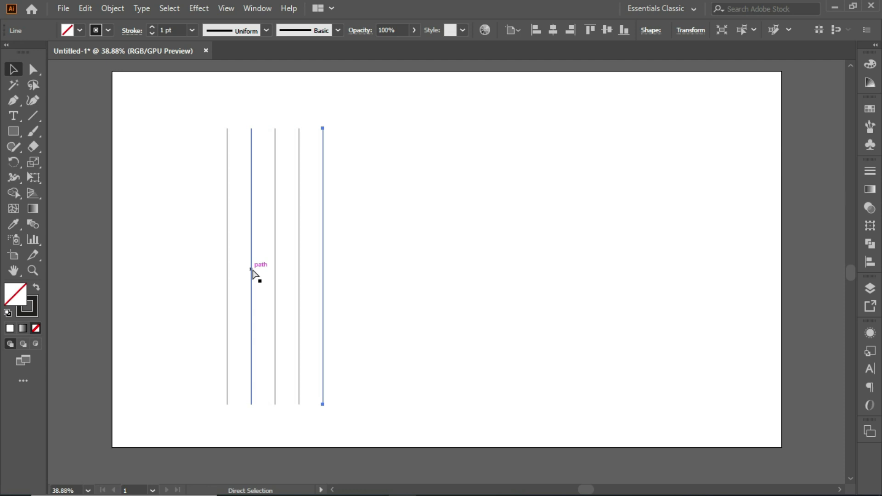
Rotate the five lines about 45° and move them toward the artboard centre
left_click_drag(202, 124, 368, 189)
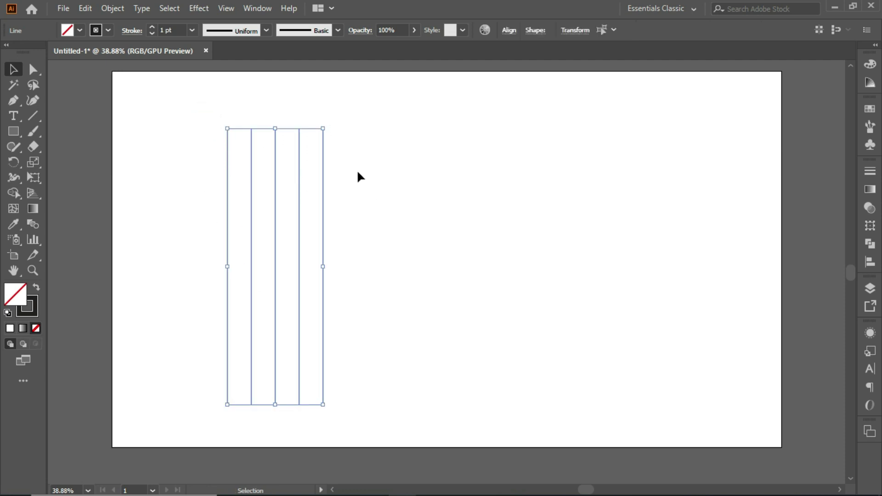
left_click_drag(329, 123, 383, 196)
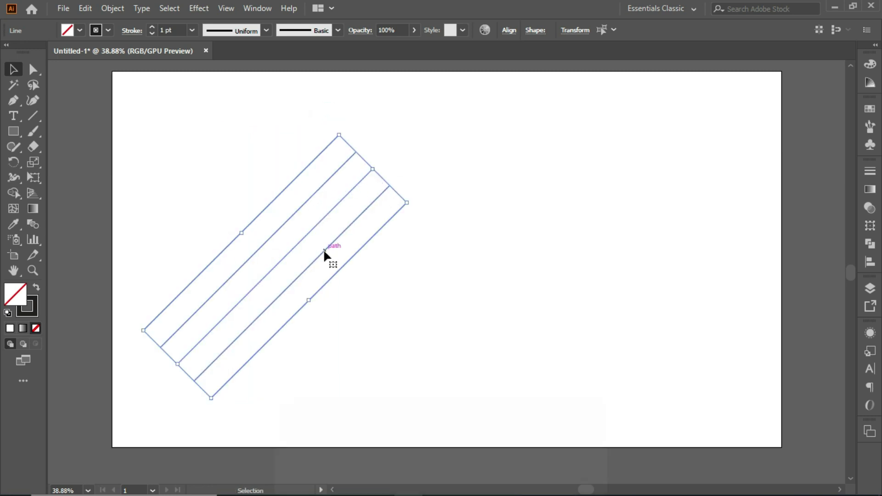
left_click_drag(291, 250, 471, 229)
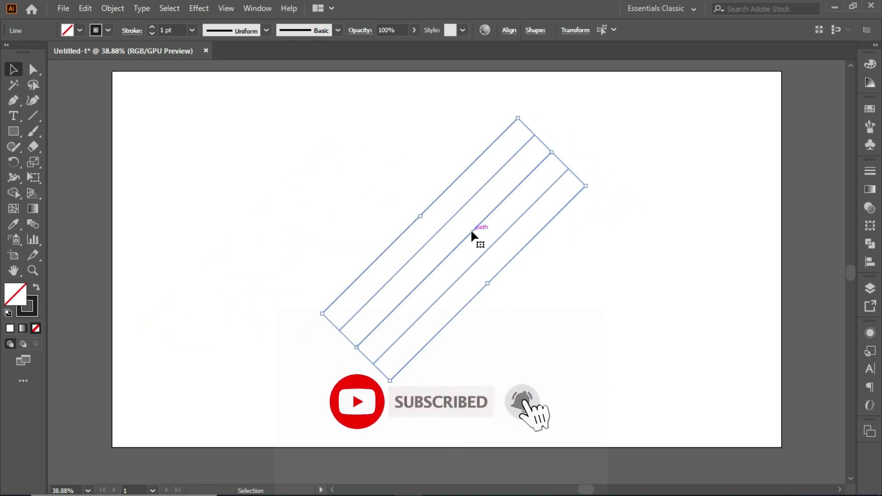
Add a vertically reflected copy of the diagonal lines, forming a ten-line crisscross lattice
right_click(431, 202)
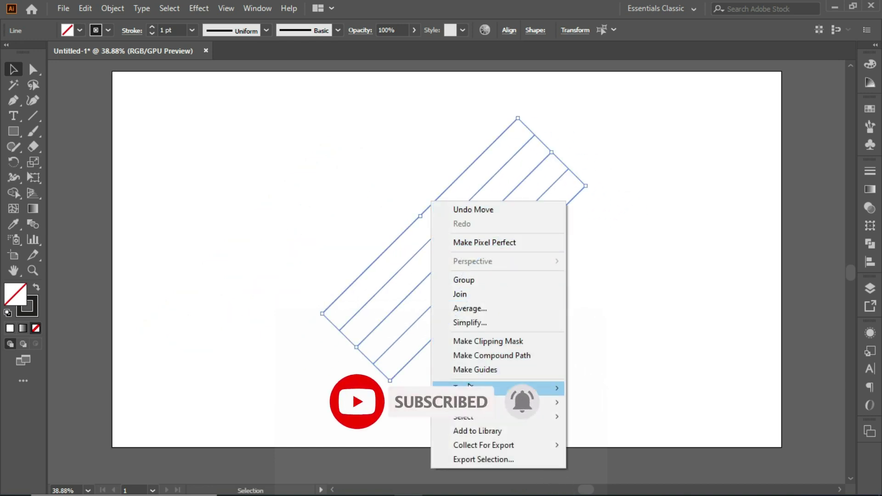
mouse_move(483, 388)
left_click(619, 323)
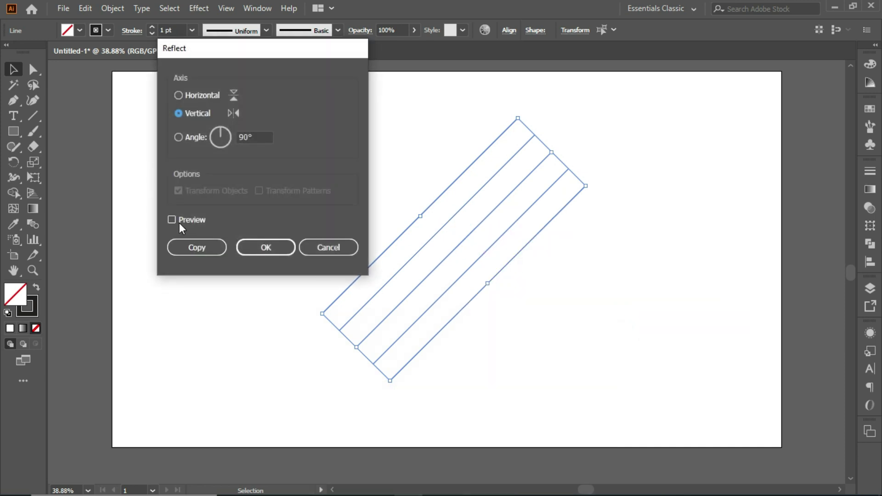
left_click(172, 219)
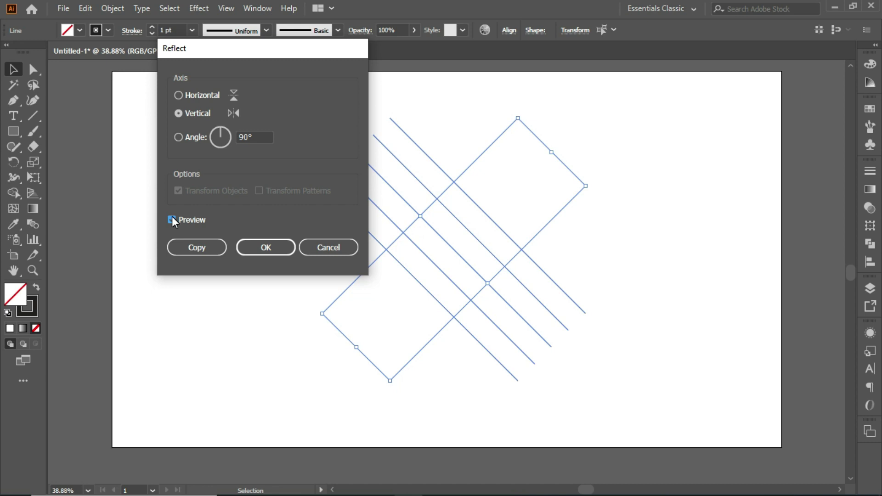
left_click(193, 249)
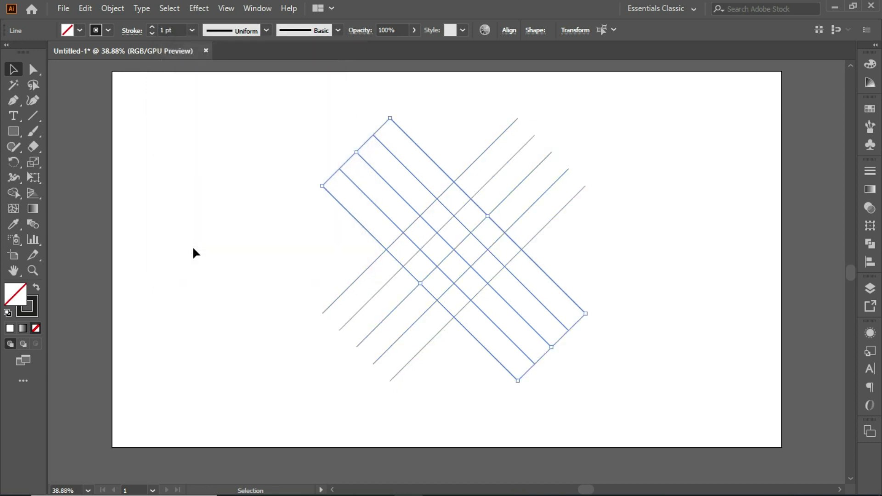
left_click(193, 248)
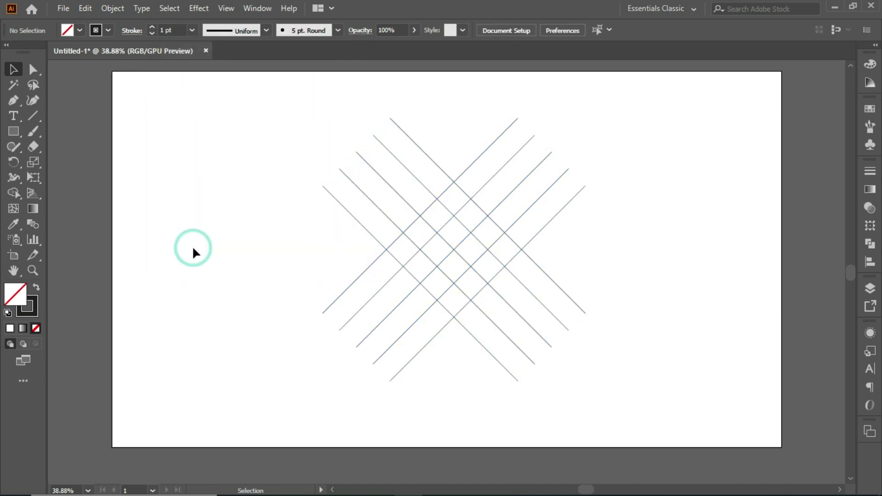
Draw a hexagon of about 357.66 × 309.74 px from the lattice's central intersection
left_click(12, 133)
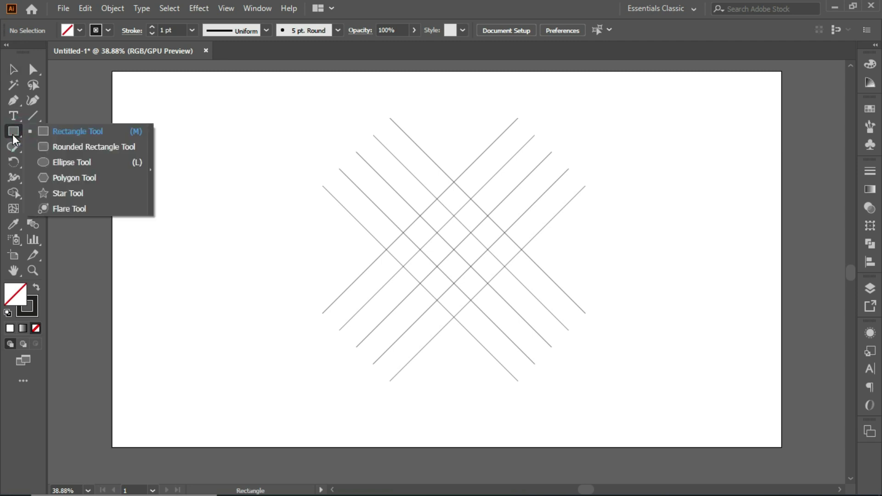
left_click(60, 178)
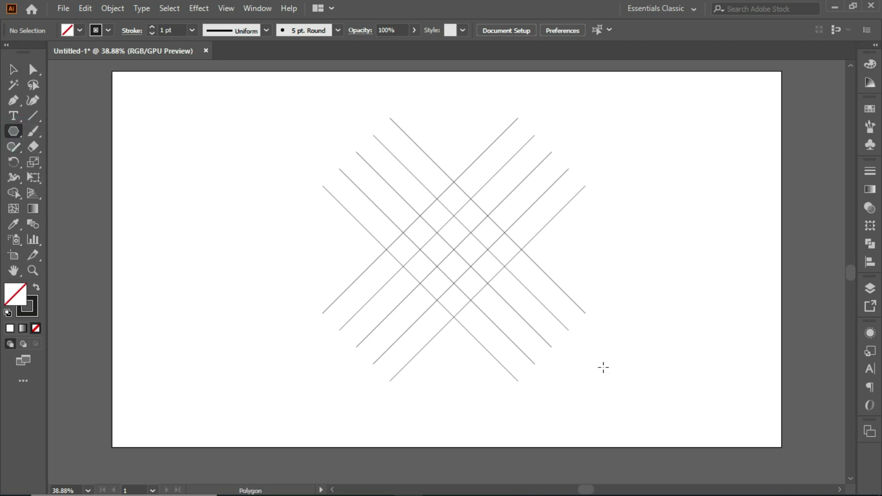
left_click_drag(454, 249, 493, 307)
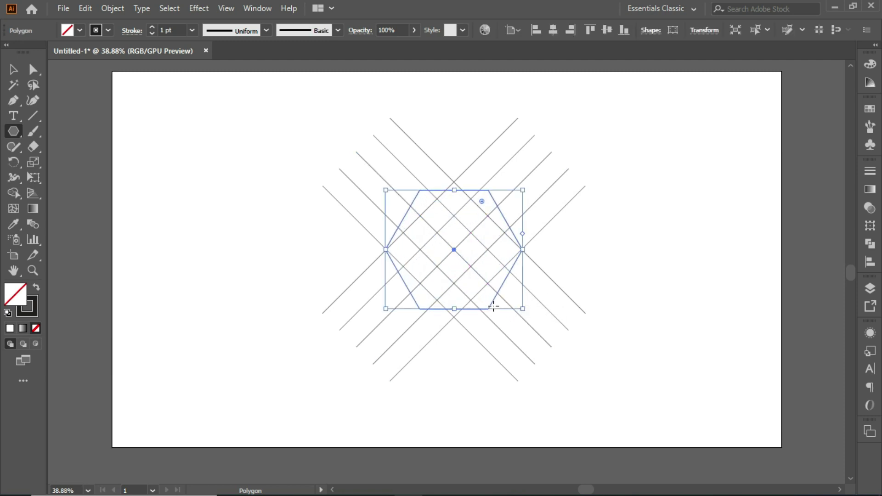
Round every hexagon corner to about 58.12 px, then zoom in on the design
left_click(13, 69)
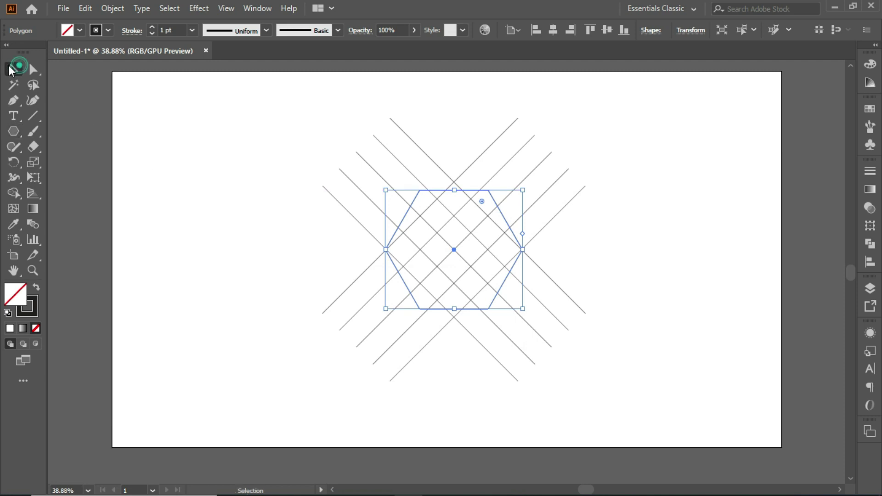
left_click(35, 75)
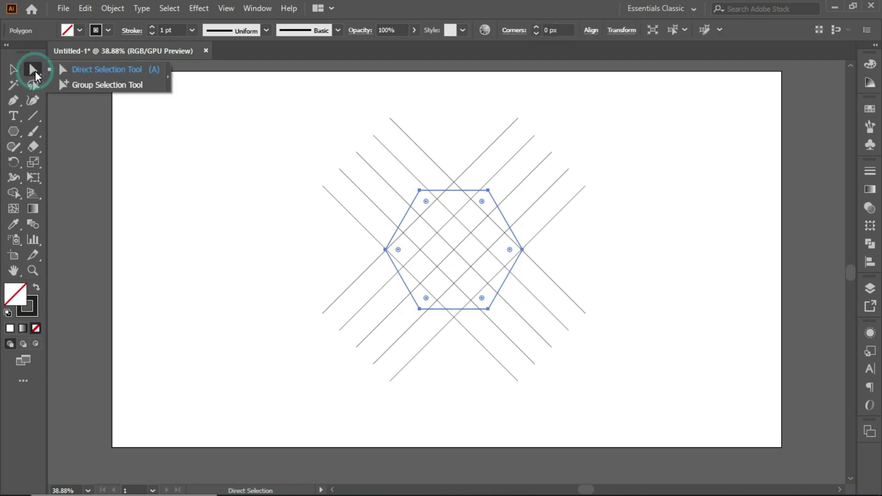
left_click(69, 71)
left_click(420, 190, "shift")
left_click_drag(426, 205, 436, 210)
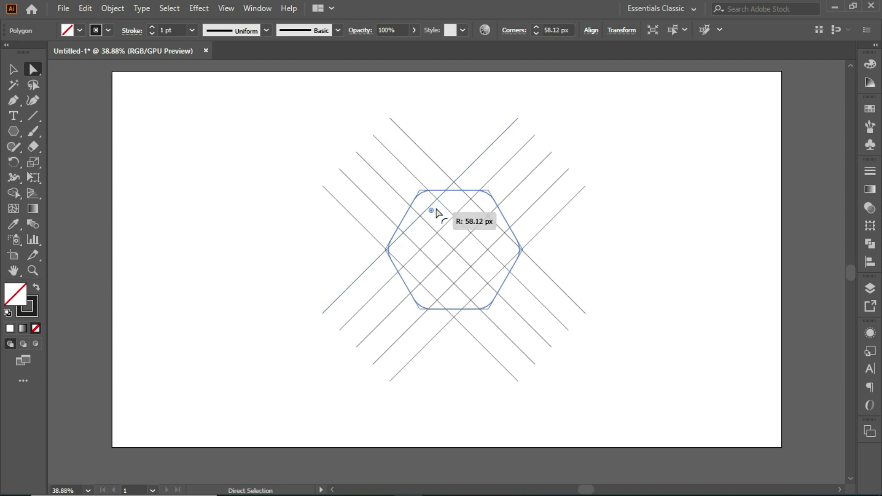
left_click_drag(435, 209, 437, 208)
left_click(13, 69)
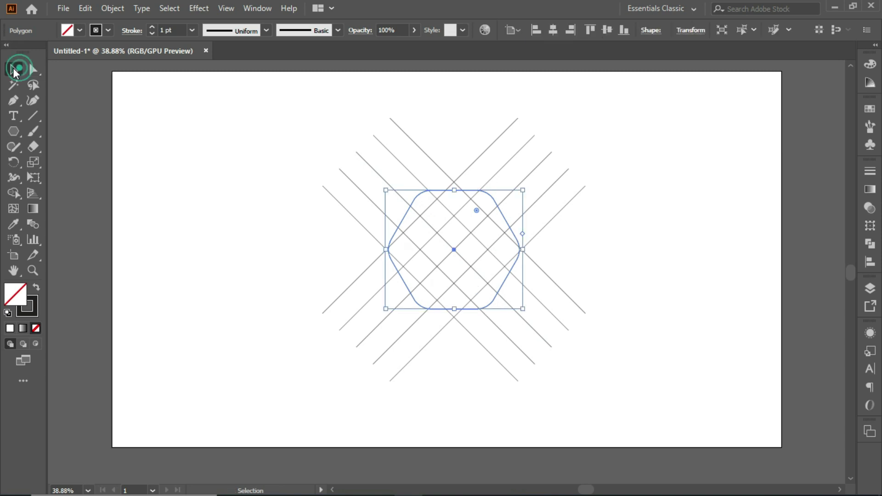
key("ctrl")
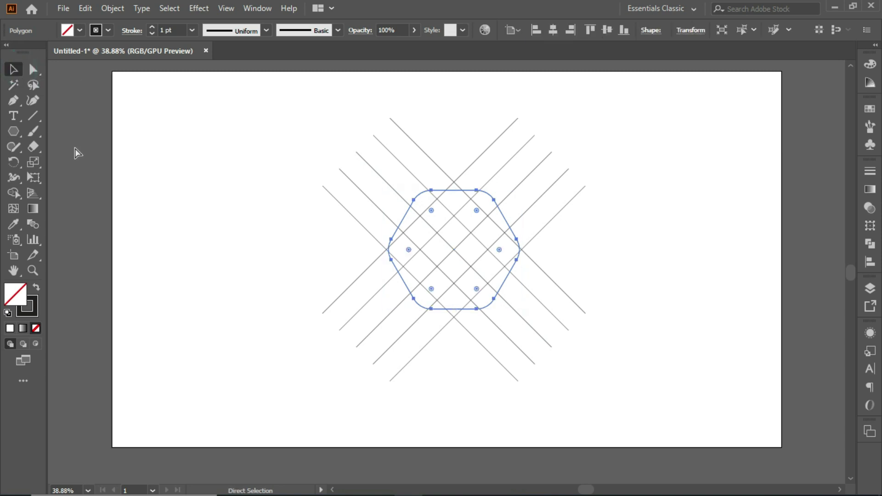
key("ctrl+plus")
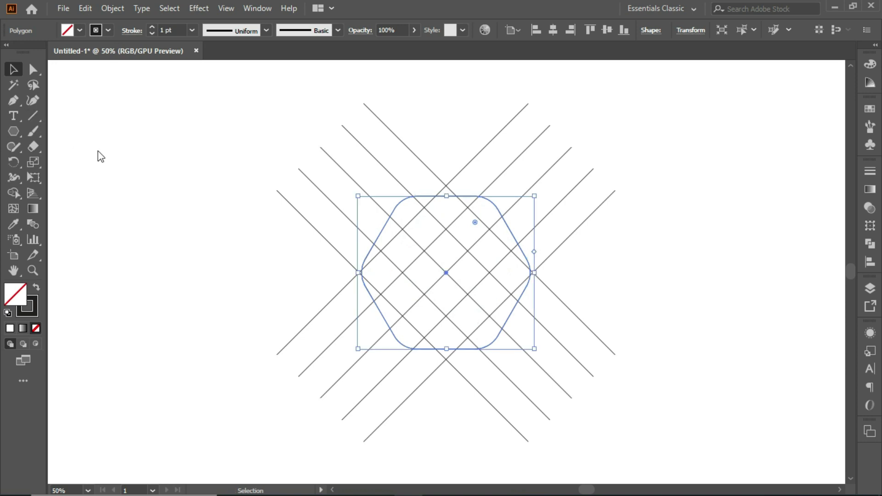
Select the lattice and hexagon, then merge the inner regions into bent bands with Shape Builder
left_click_drag(225, 97, 642, 426)
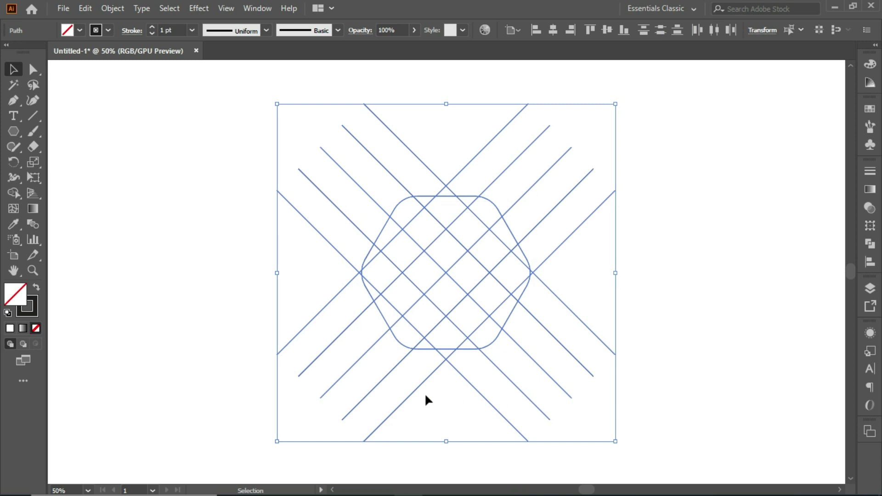
left_click(10, 193)
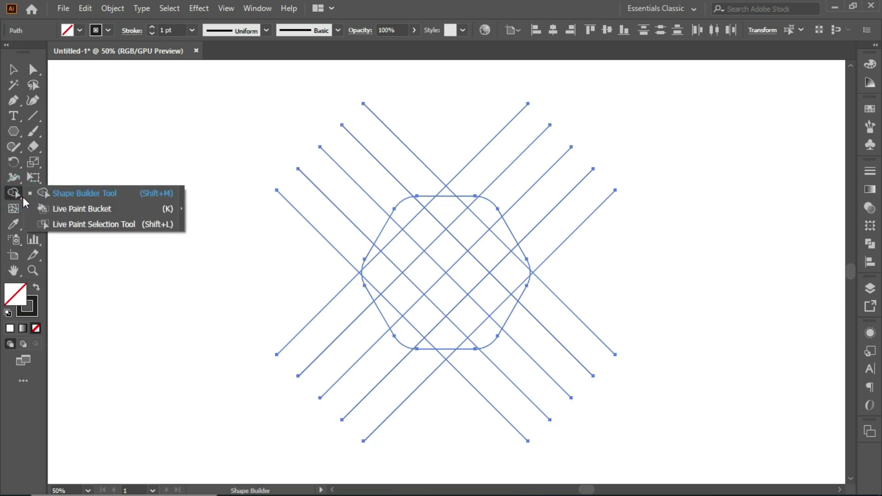
left_click(92, 194)
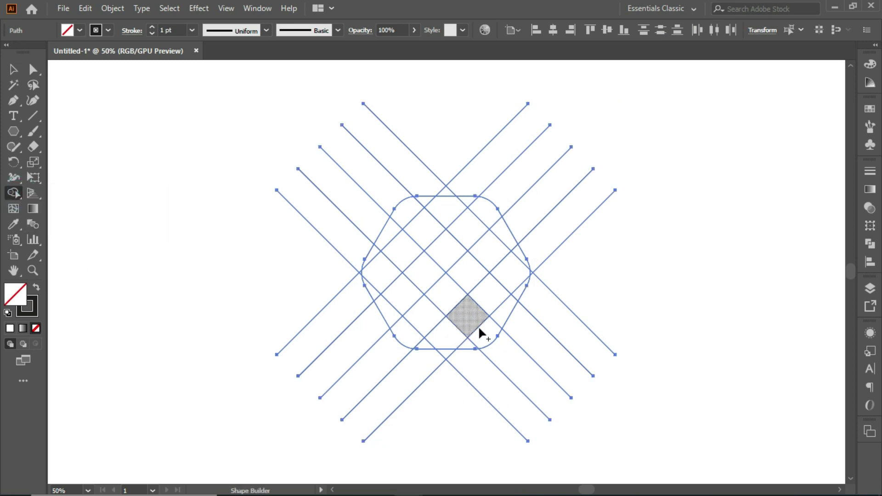
mouse_move(469, 198)
left_mouse_down()
mouse_move(522, 256)
mouse_move(516, 286)
mouse_move(471, 312)
left_mouse_up()
mouse_move(514, 295)
left_mouse_down()
mouse_move(475, 347)
mouse_move(461, 347)
mouse_move(401, 300)
mouse_move(420, 344)
mouse_move(371, 286)
mouse_move(422, 240)
mouse_move(386, 239)
mouse_move(429, 199)
mouse_move(496, 246)
left_mouse_up()
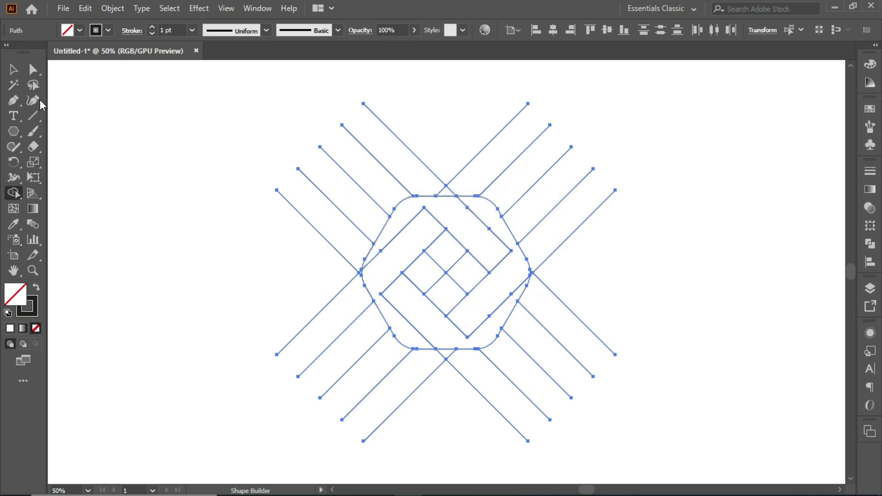
Select the bands' top, right, bottom and left corner anchors and round them to 58.44 px
left_click(12, 72)
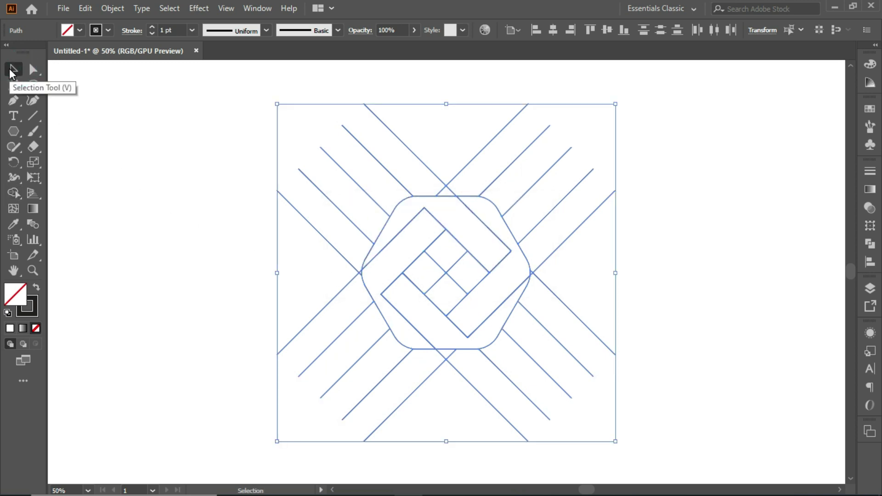
left_click(33, 73)
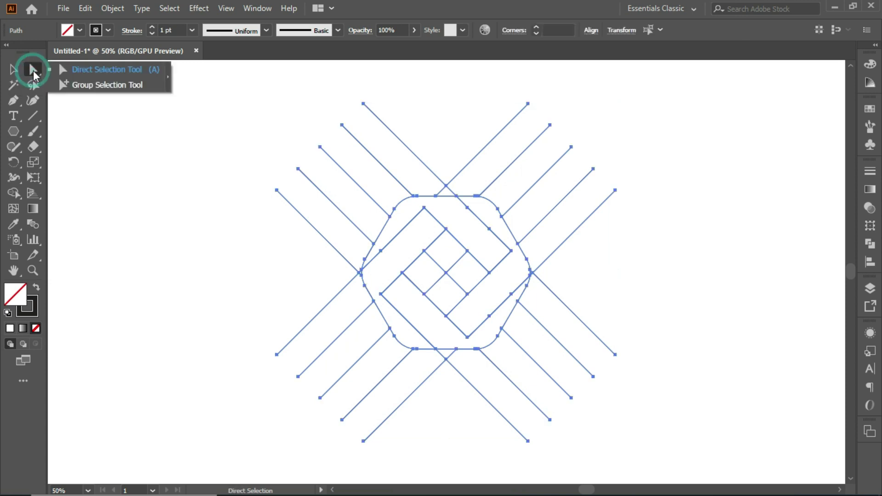
left_click_drag(415, 199, 435, 227)
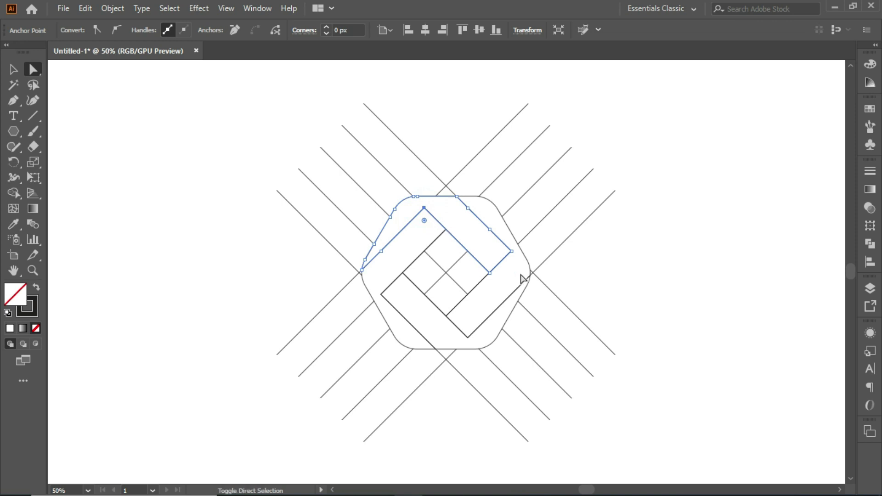
left_click(511, 252, "shift")
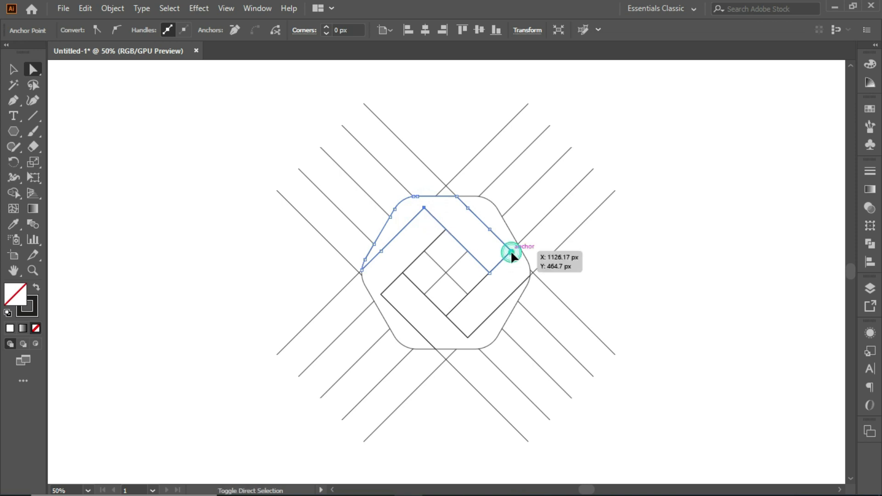
left_click(468, 338, "shift")
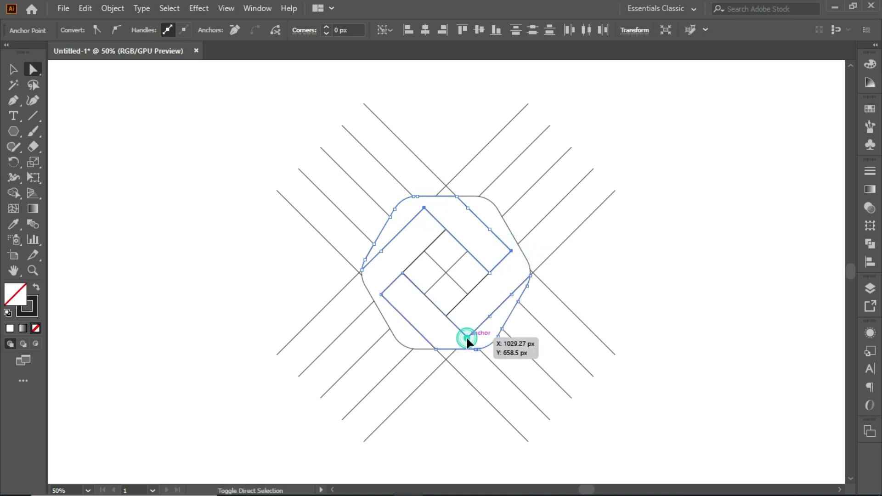
left_click(381, 295, "shift")
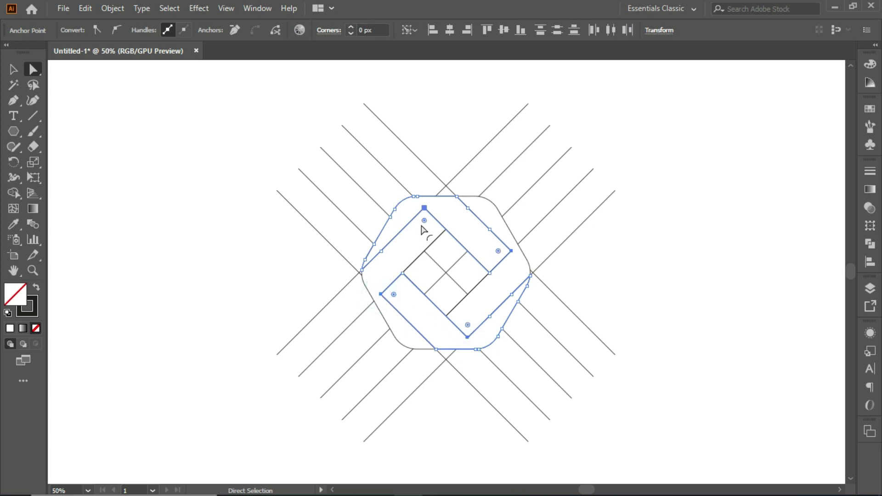
left_click_drag(424, 222, 441, 249)
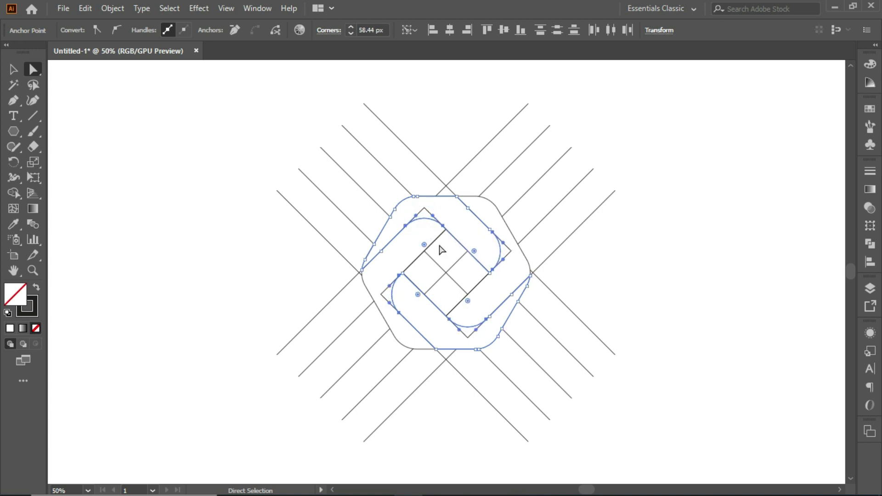
Select all the artwork and unite the pieces of the right, lower and upper bands with Shape Builder
left_click(13, 69)
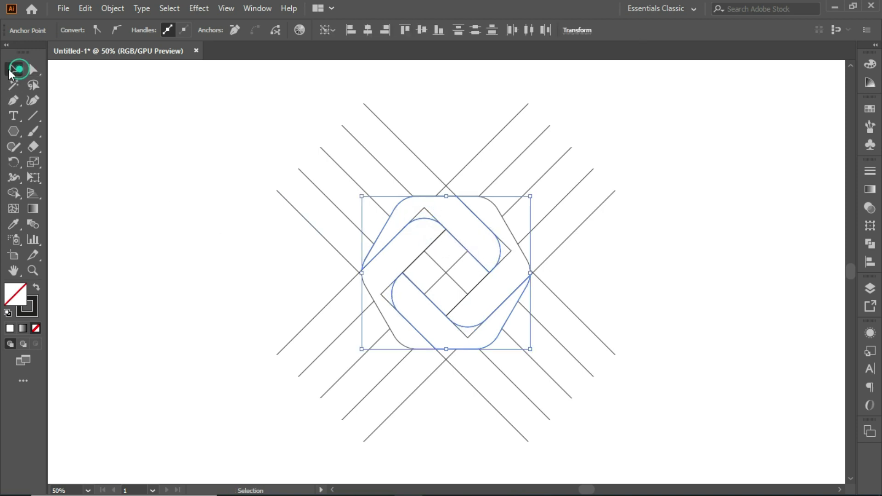
left_click_drag(233, 89, 613, 396)
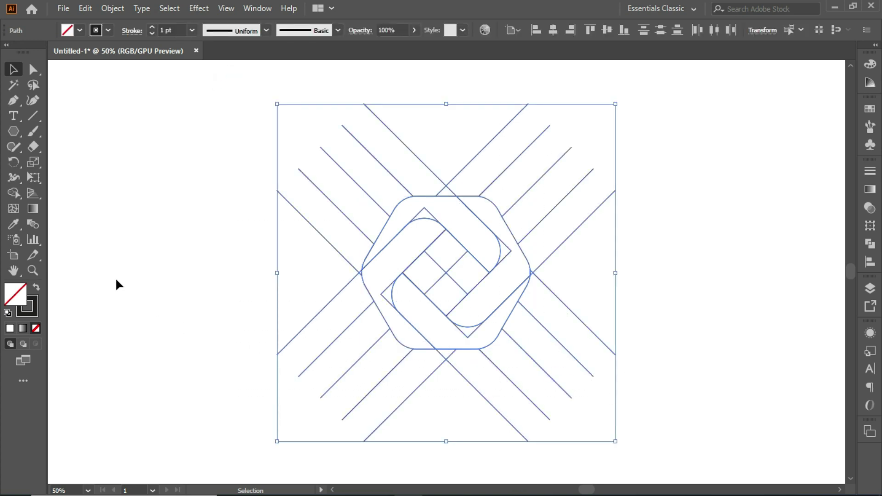
left_click(18, 193)
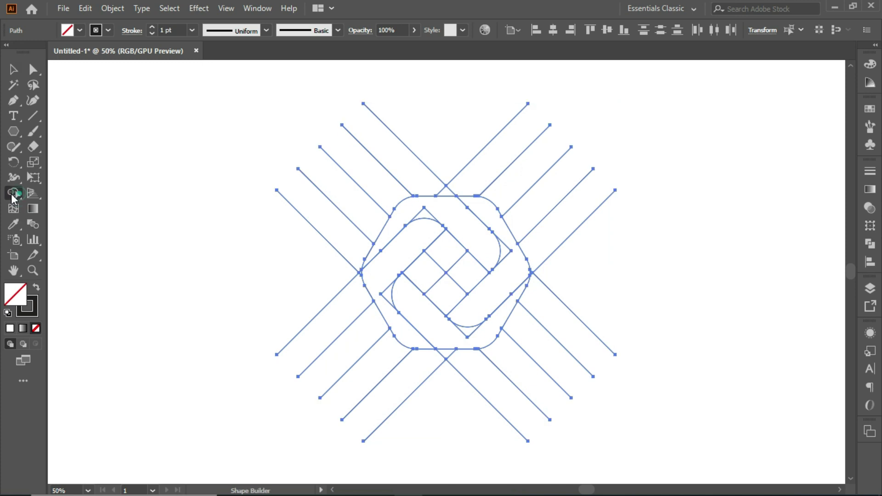
left_click(63, 197)
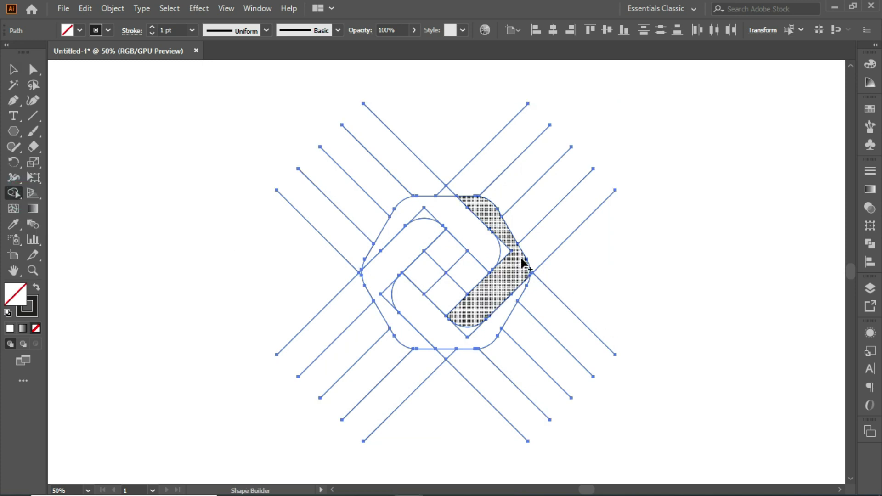
left_click_drag(503, 239, 508, 257)
mouse_move(497, 316)
left_mouse_down()
mouse_move(401, 312)
mouse_move(386, 271)
left_mouse_up()
left_click_drag(398, 234, 428, 208)
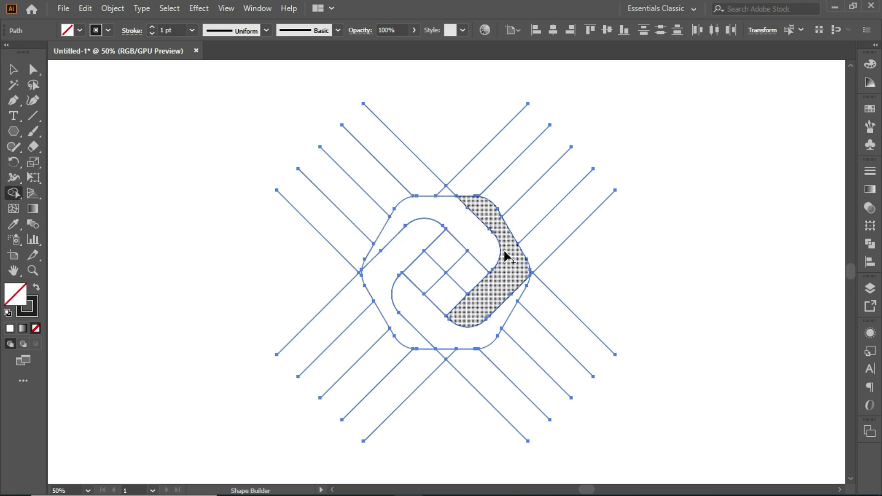
Set the fill colour to magenta and the stroke to None
left_click(80, 30)
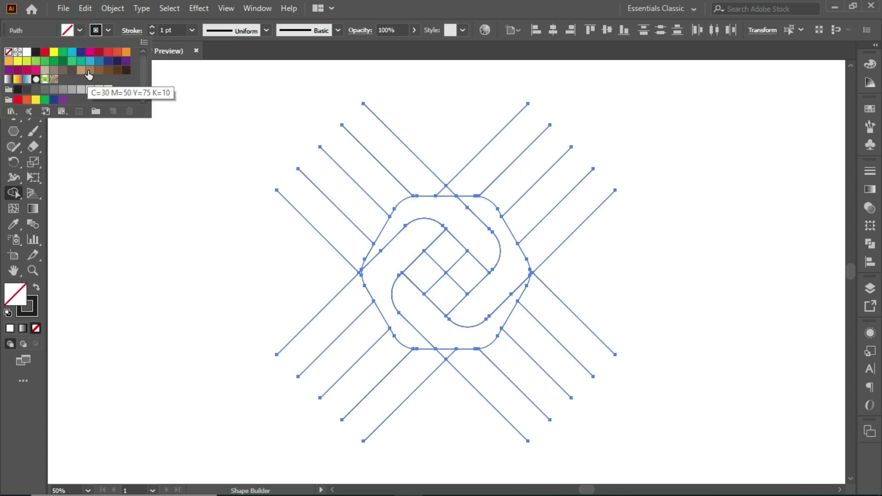
left_click(37, 71)
left_click(108, 31)
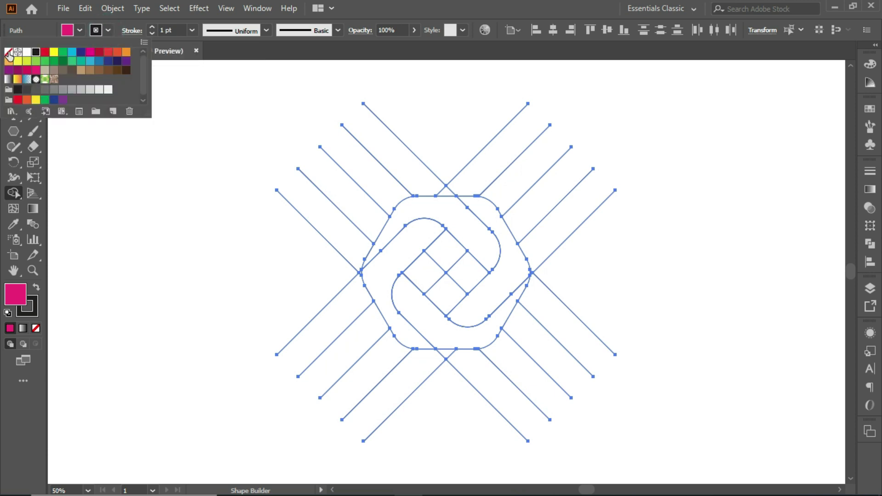
left_click(8, 53)
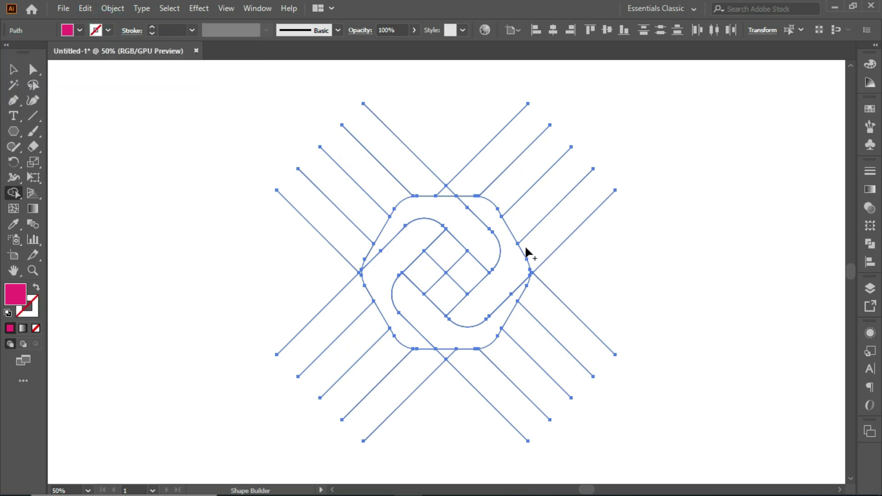
Fill the upper, right, lower and left band regions magenta, completing the ring
left_click(470, 232)
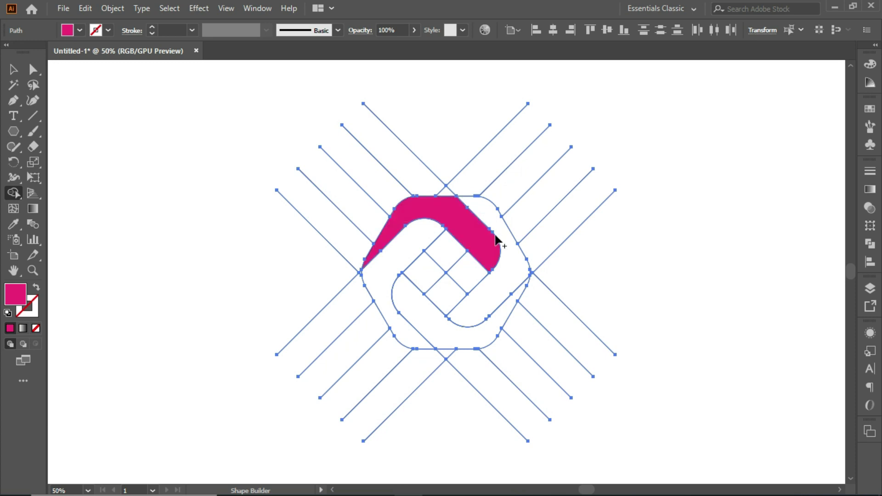
left_click(506, 248)
left_click(486, 330)
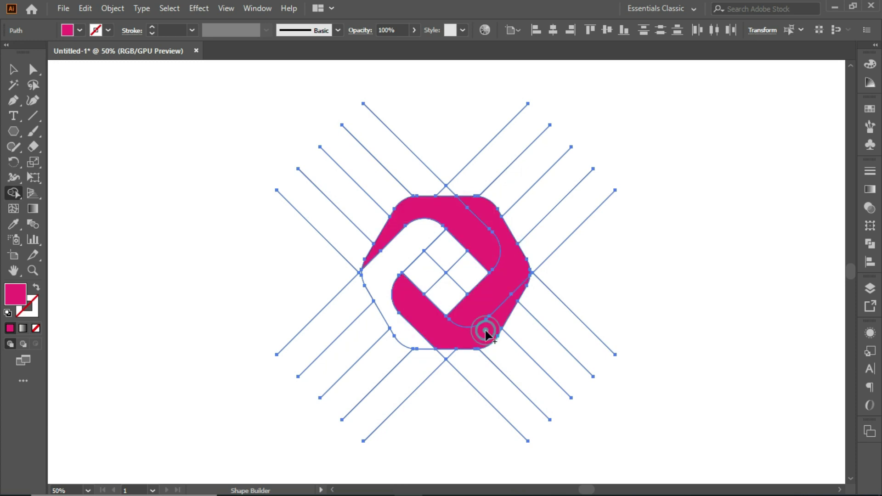
left_click(416, 317)
left_click(381, 277)
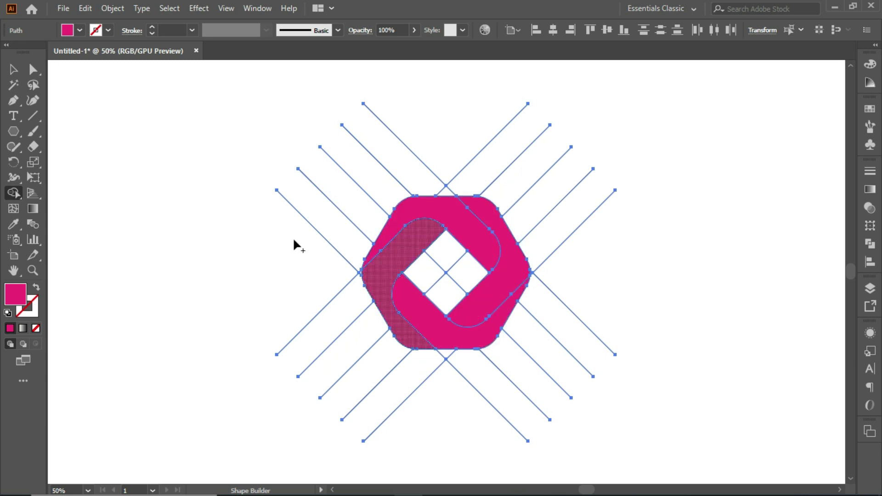
left_click(12, 69)
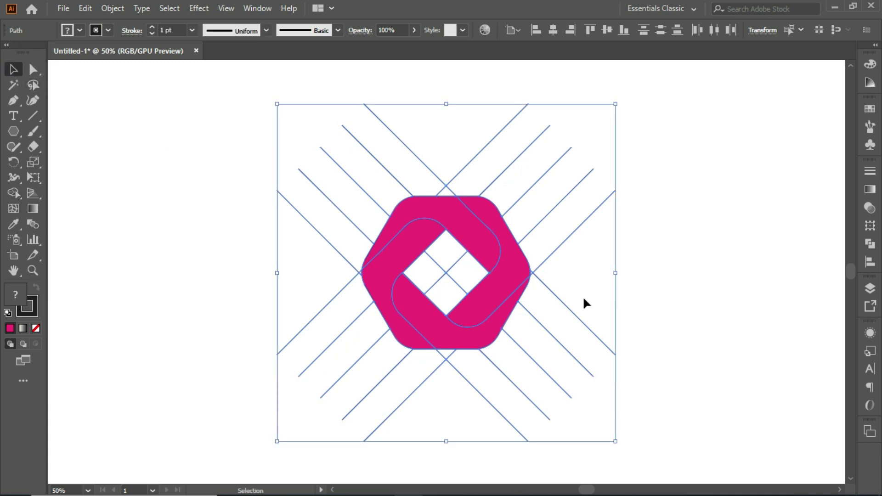
Select the upper, right and bottom ring pieces and move them off the grey lines
left_click(705, 285)
left_click(476, 223)
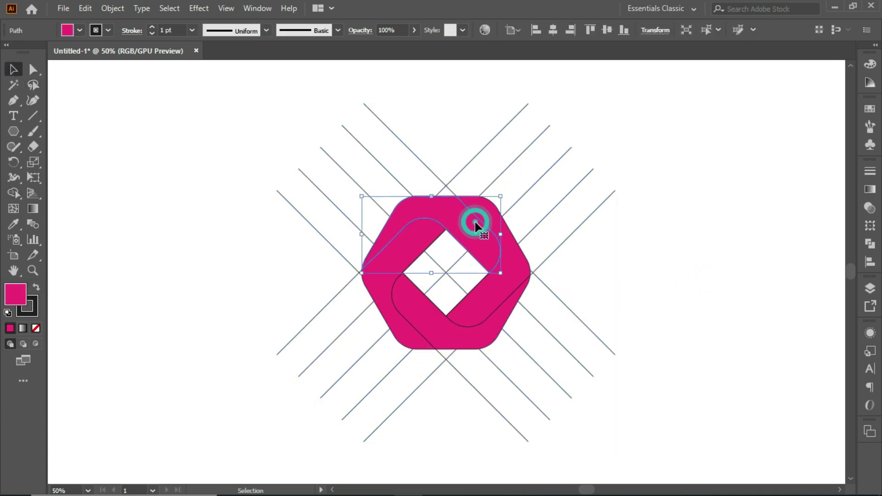
left_click(518, 256, "shift")
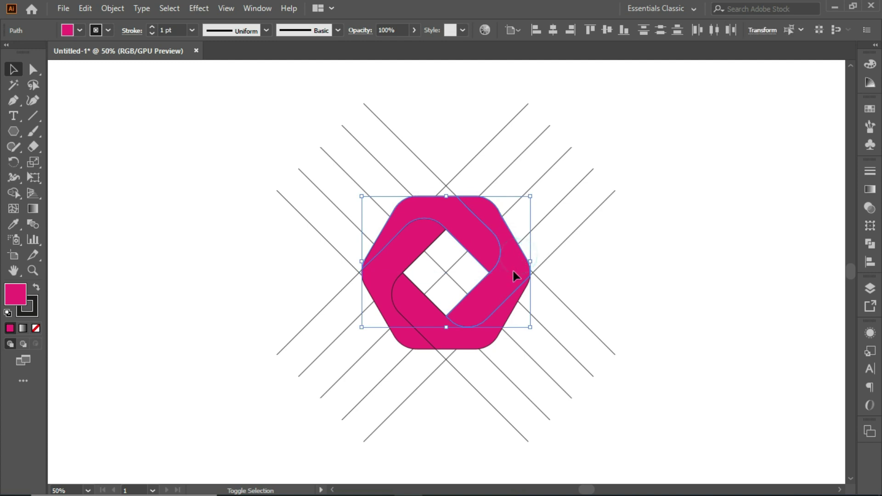
left_click(476, 344, "shift")
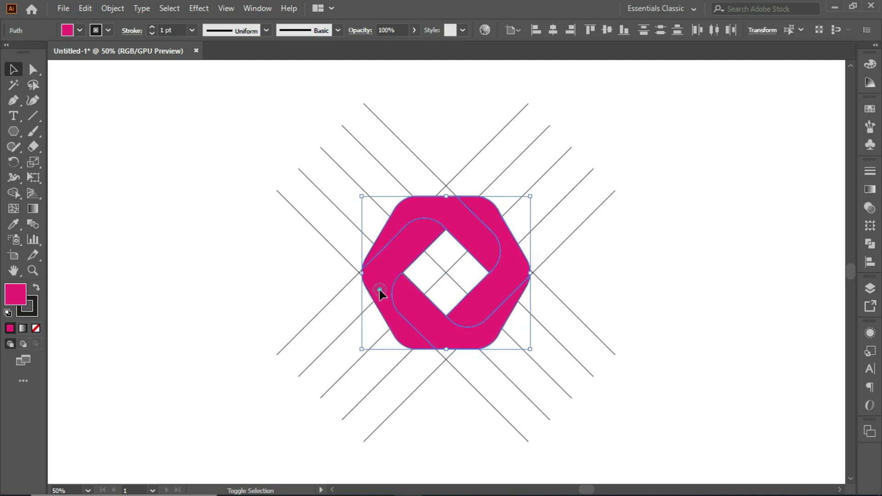
mouse_move(498, 305)
left_mouse_down()
mouse_move(220, 255)
mouse_move(201, 260)
left_mouse_up()
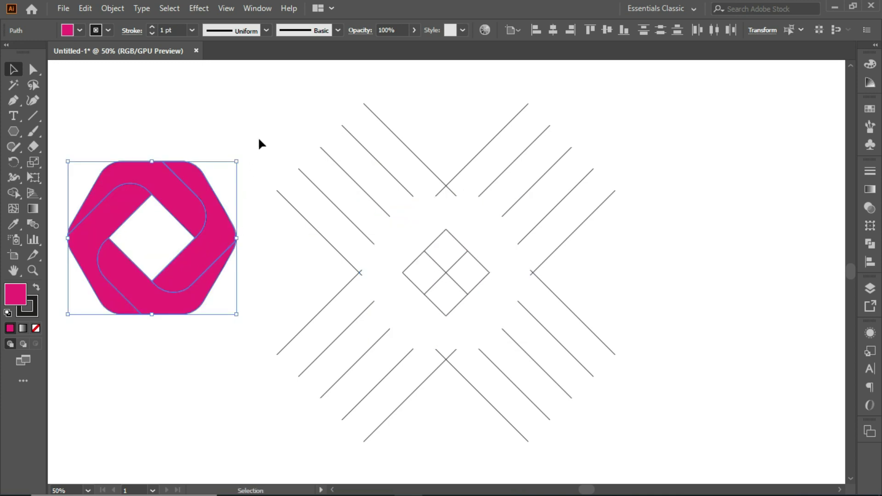
Delete the grey construction lines and move the pink shape to the page centre
left_click_drag(280, 84, 657, 441)
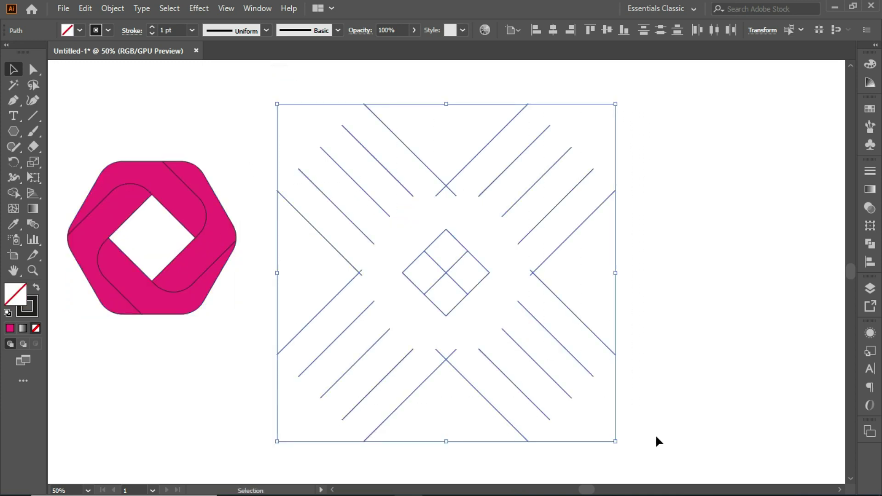
key("Delete")
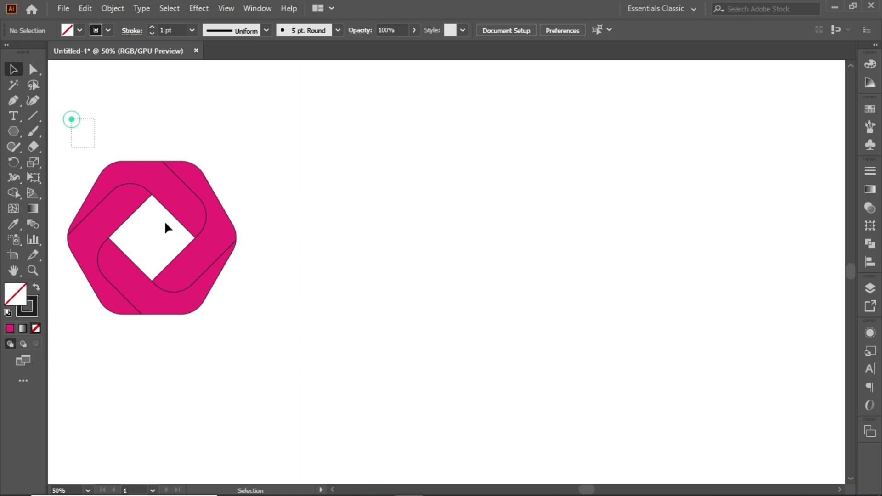
left_click_drag(165, 221, 269, 329)
left_click_drag(196, 294, 489, 309)
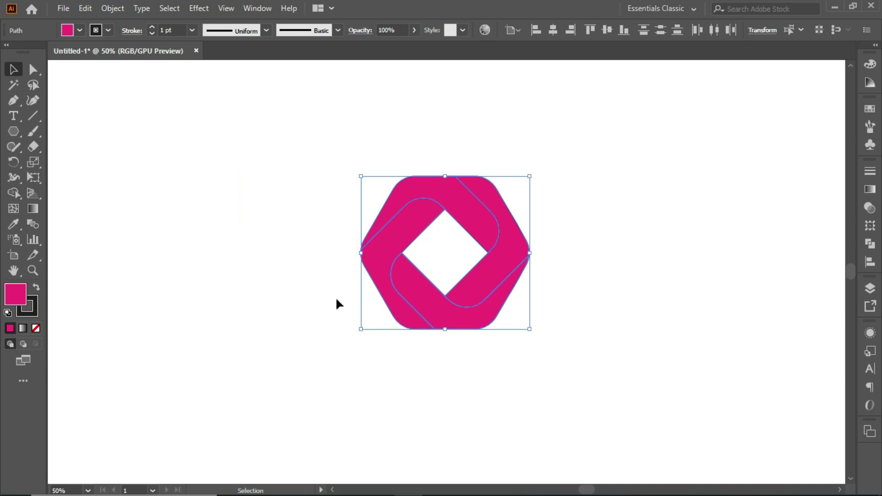
Remove the shape's stroke and give it a gradient fill with a black left stop
left_click(109, 30)
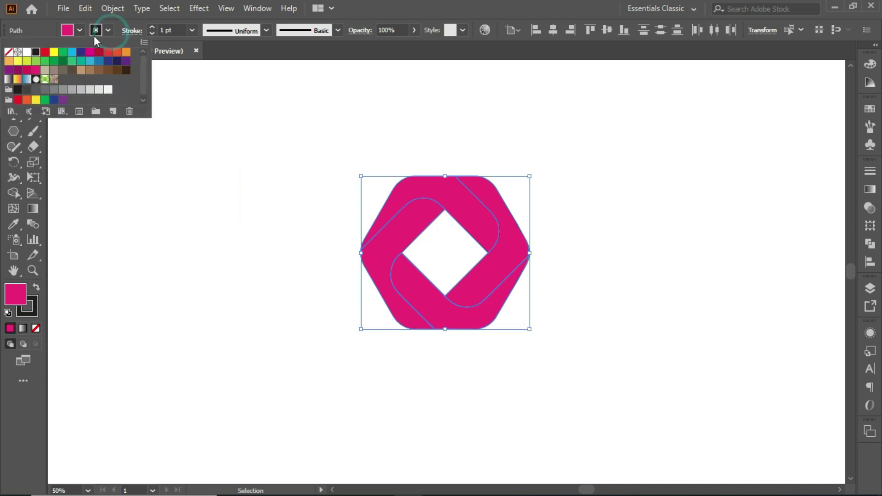
left_click(8, 61)
left_click(8, 51)
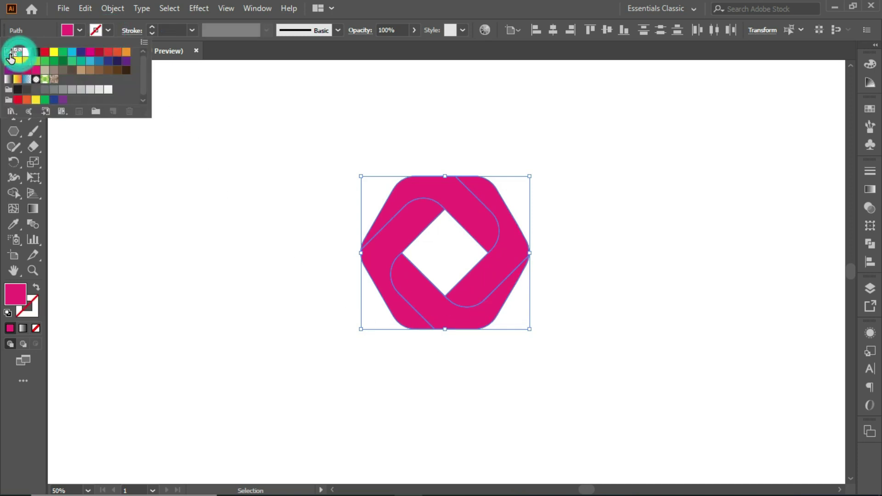
left_click(870, 189)
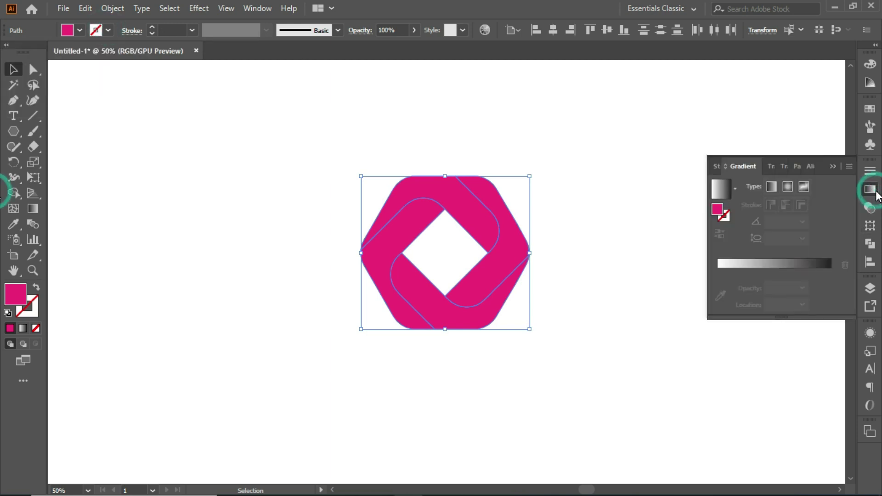
left_click(756, 272)
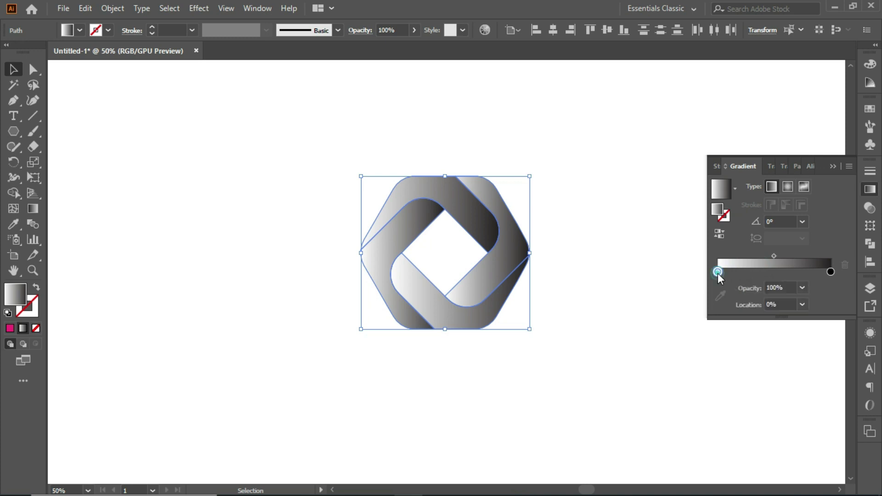
double_click(718, 272)
left_click(692, 312)
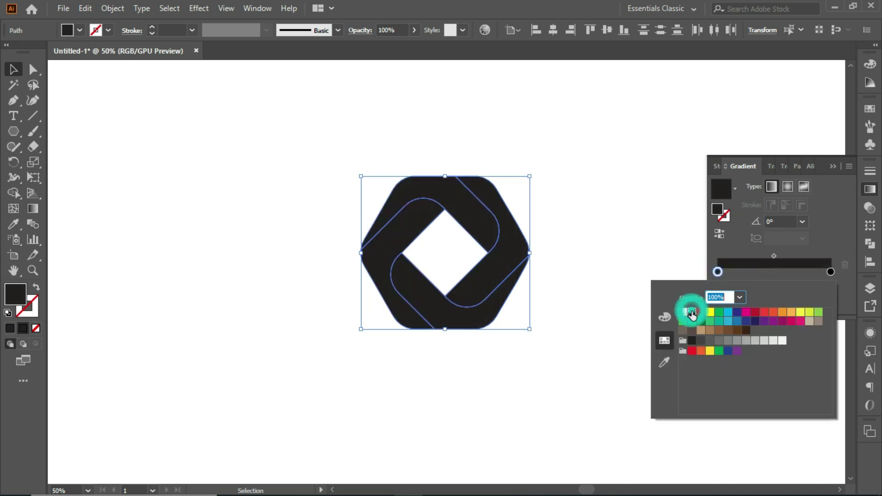
left_click(718, 274)
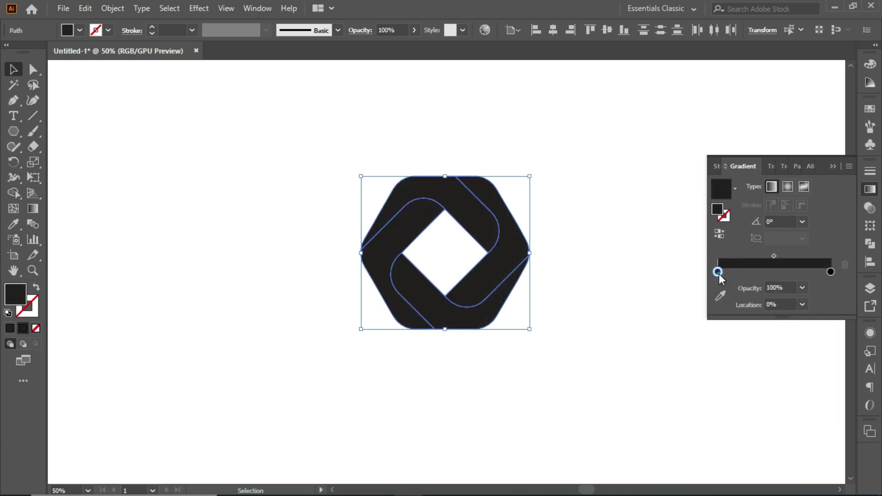
Add a magenta middle gradient stop at 50% location
left_click(772, 272)
left_click_drag(774, 273, 777, 274)
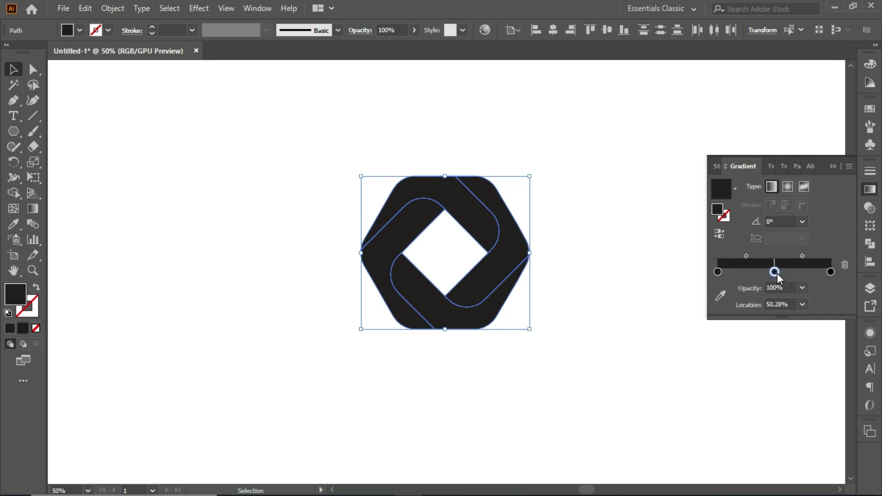
left_click(803, 305)
left_click(815, 389)
double_click(774, 272)
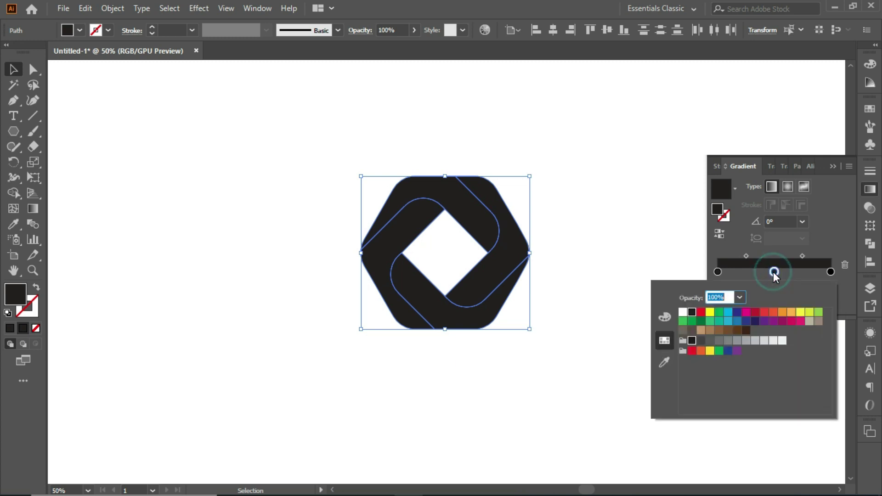
left_click(800, 322)
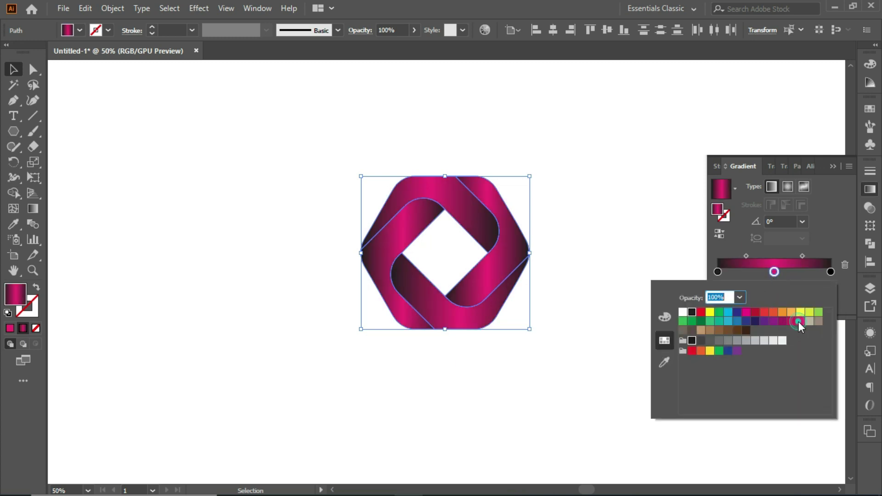
left_click(830, 197)
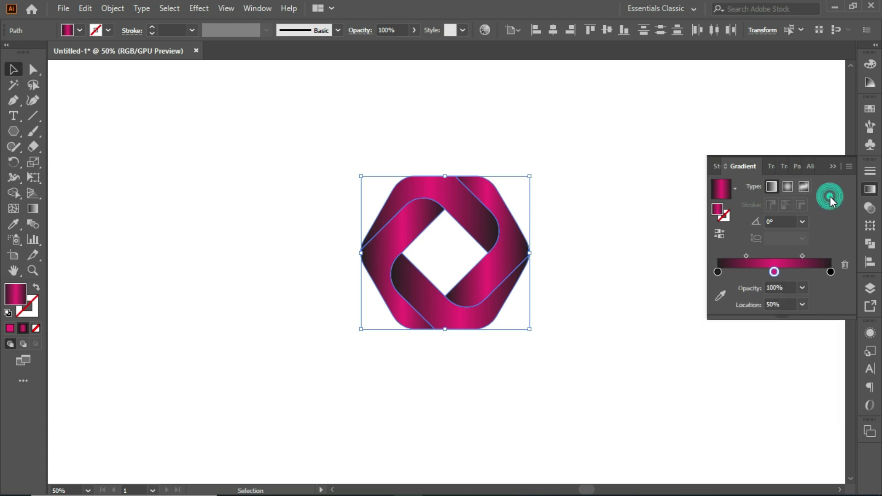
left_click(831, 167)
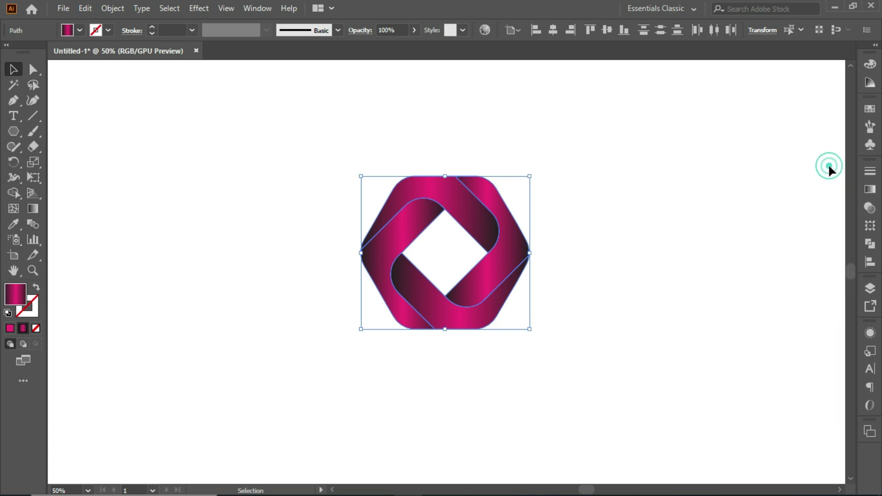
left_click(707, 294)
Angle the gradients diagonally across the lower and right ribbon pieces
left_click(456, 312)
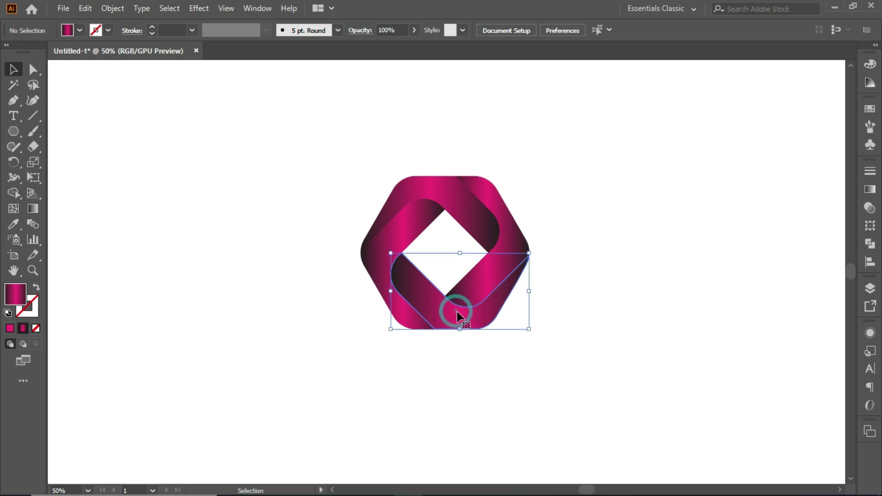
left_click(28, 205)
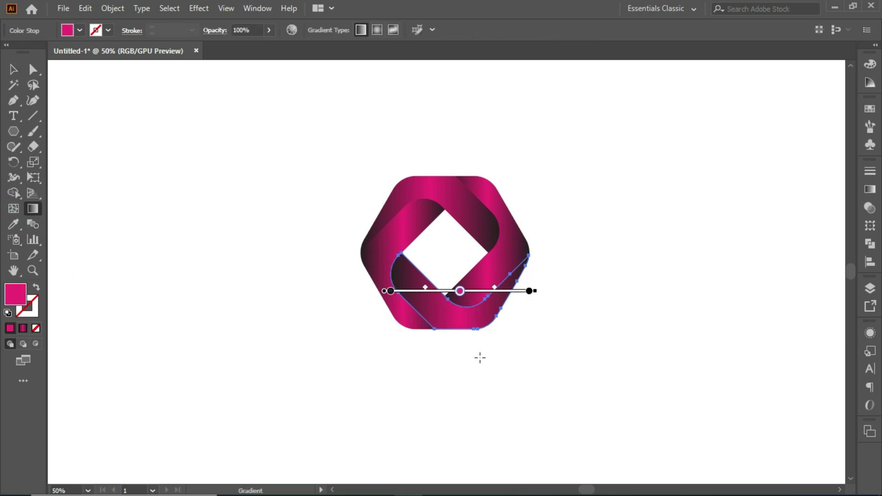
left_click_drag(480, 358, 396, 267)
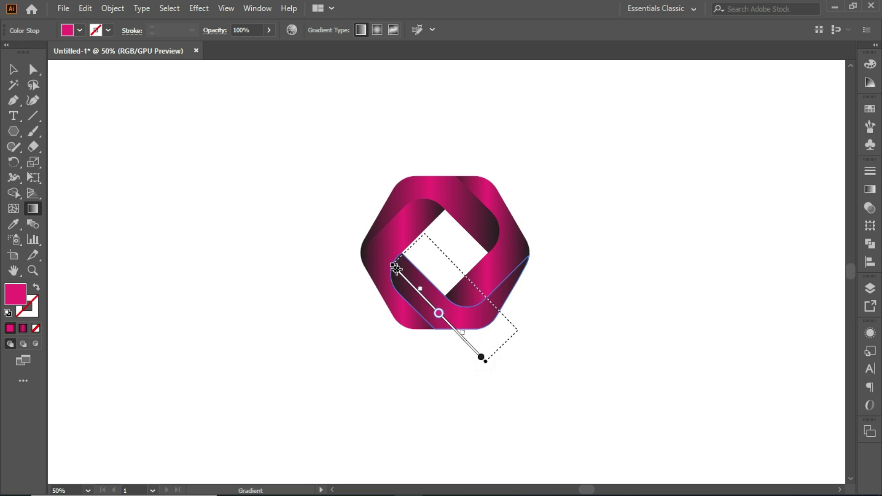
left_click(13, 69)
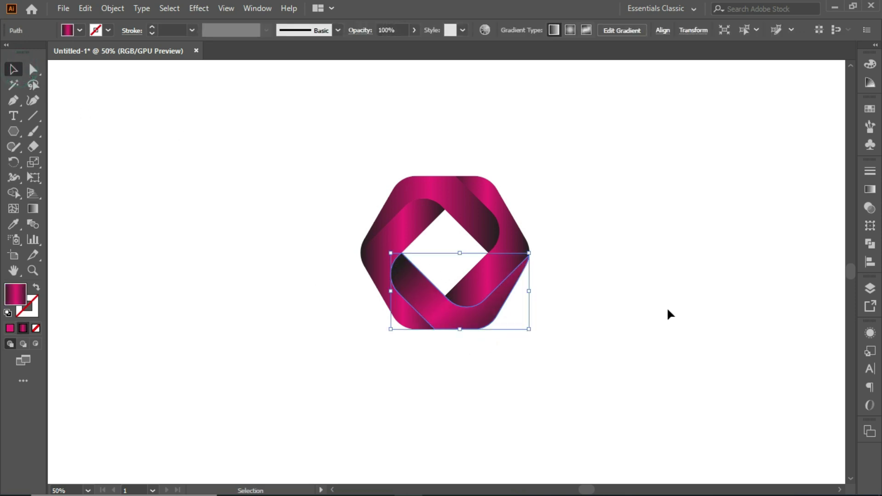
left_click(513, 237)
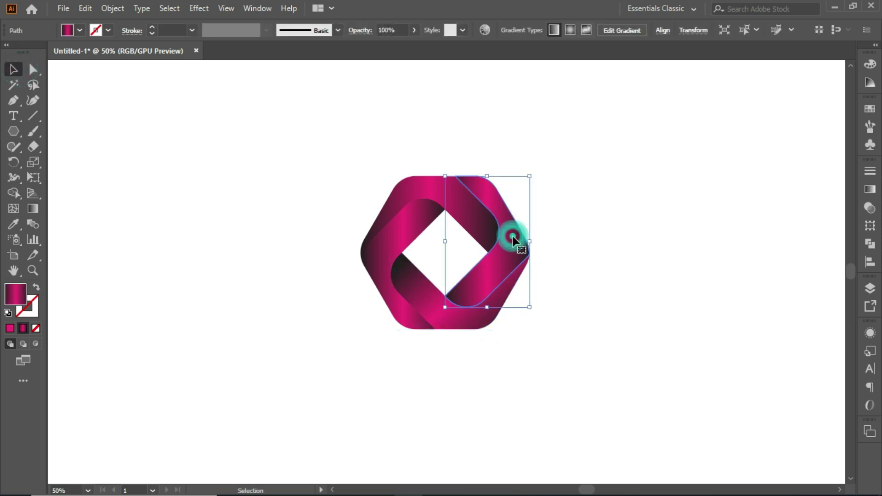
left_click(37, 209)
left_click_drag(548, 204, 457, 298)
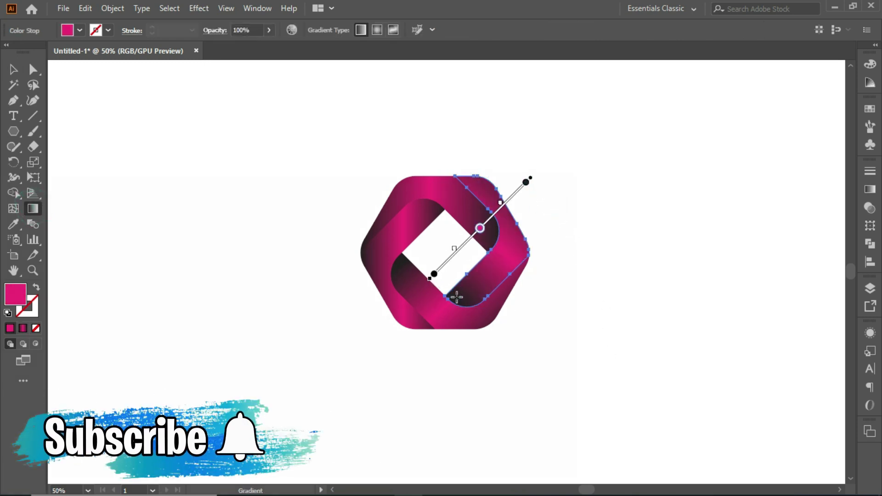
left_click(13, 70)
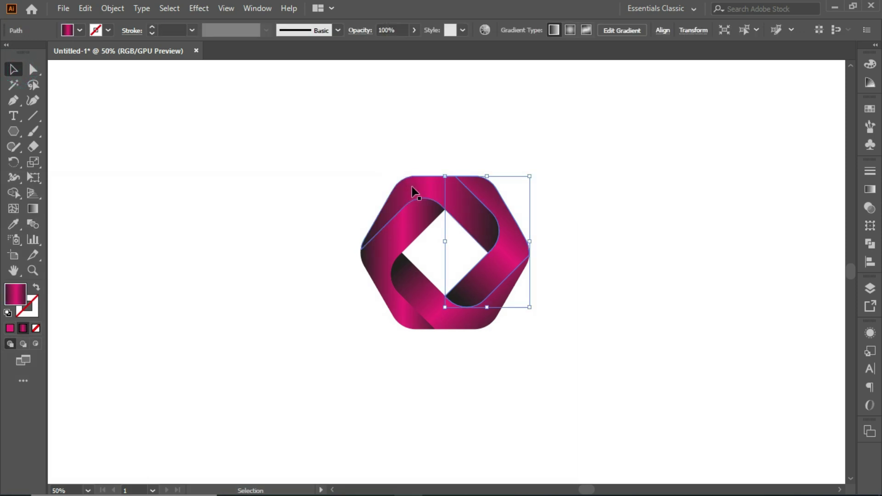
Redirect the gradients diagonally across the top and left ribbon pieces, then deselect
left_click(438, 193)
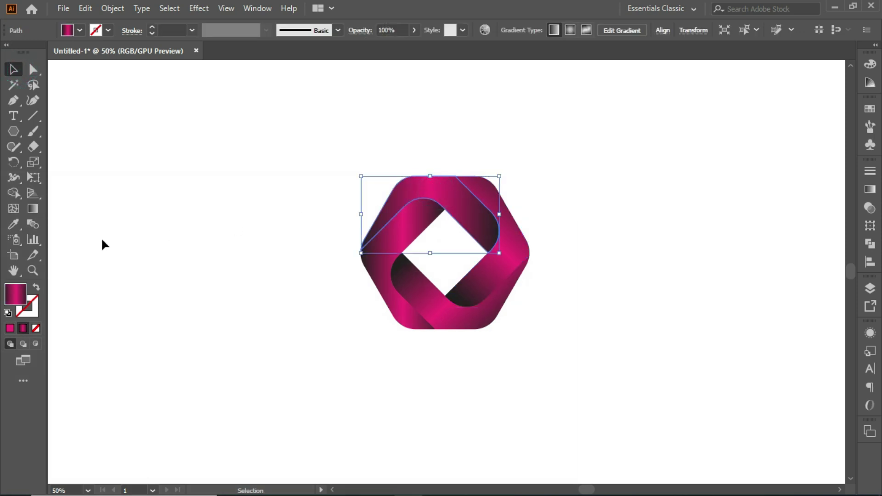
left_click(33, 209)
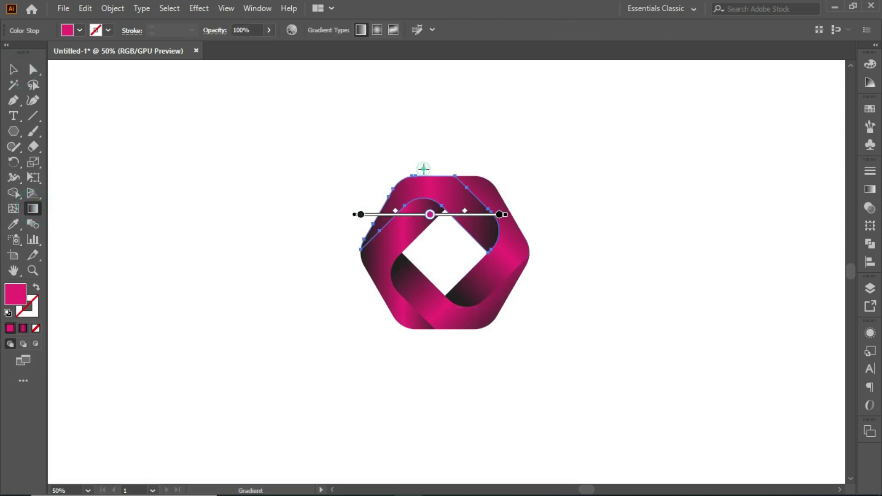
left_click_drag(424, 169, 494, 239)
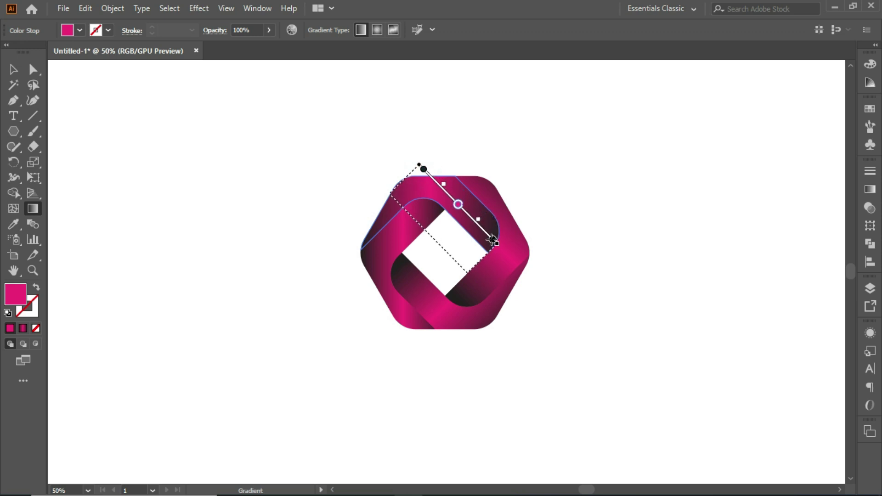
left_click_drag(395, 188, 462, 269)
left_click(17, 68)
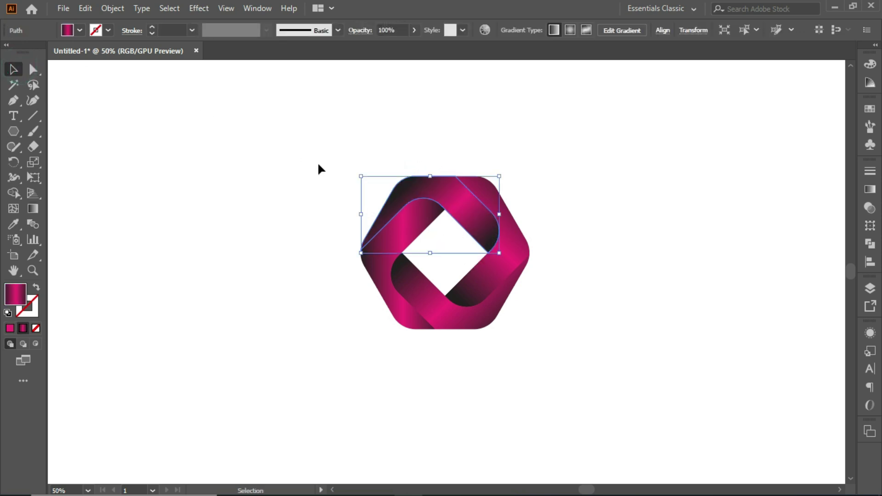
left_click(381, 273)
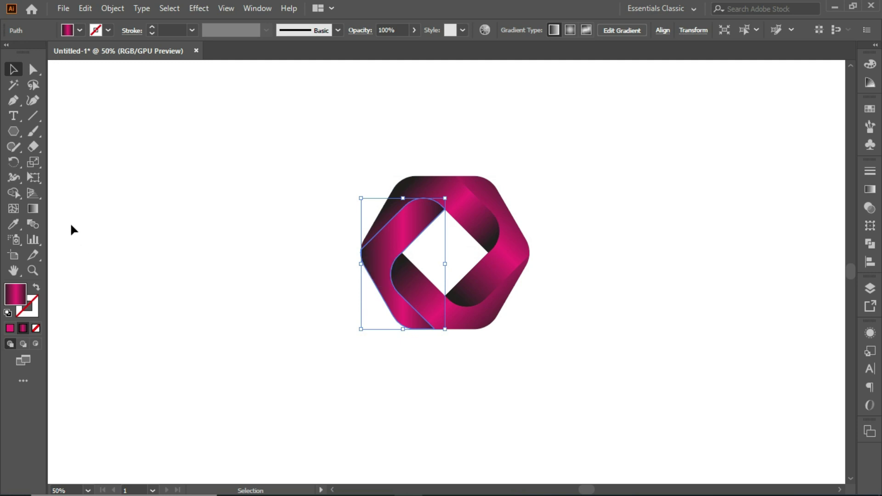
left_click(34, 210)
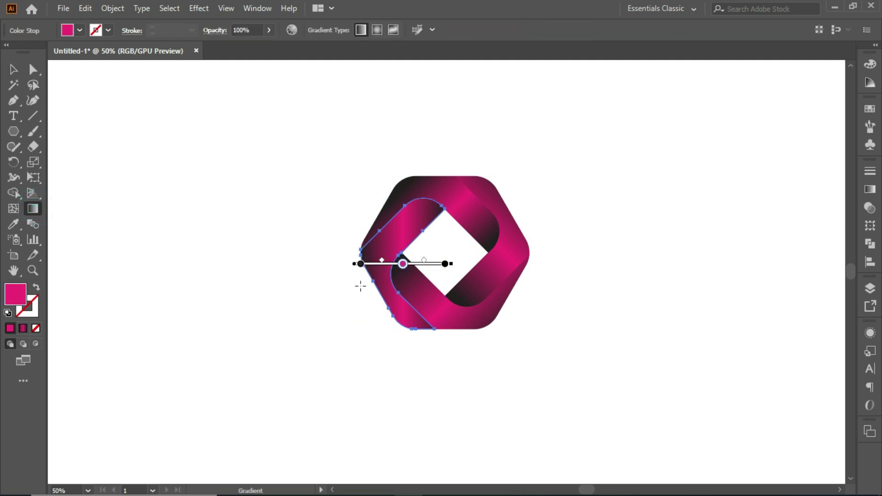
left_click_drag(381, 307, 453, 231)
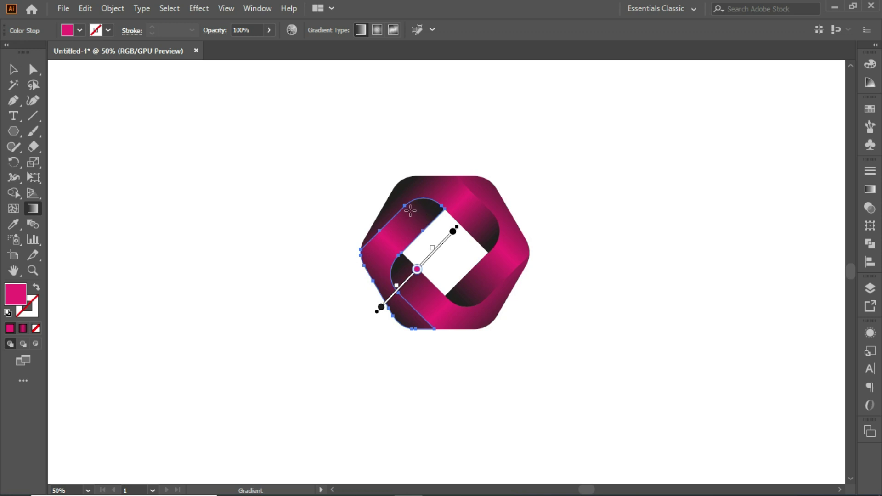
left_click(11, 69)
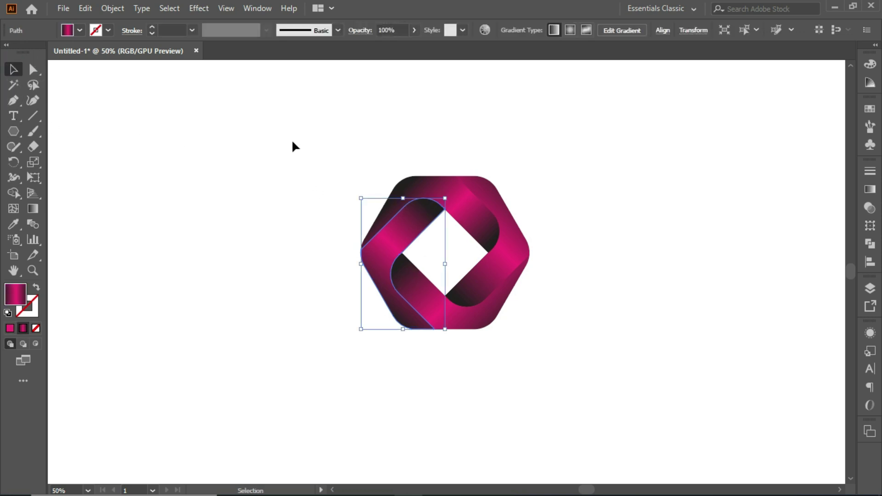
left_click(689, 213)
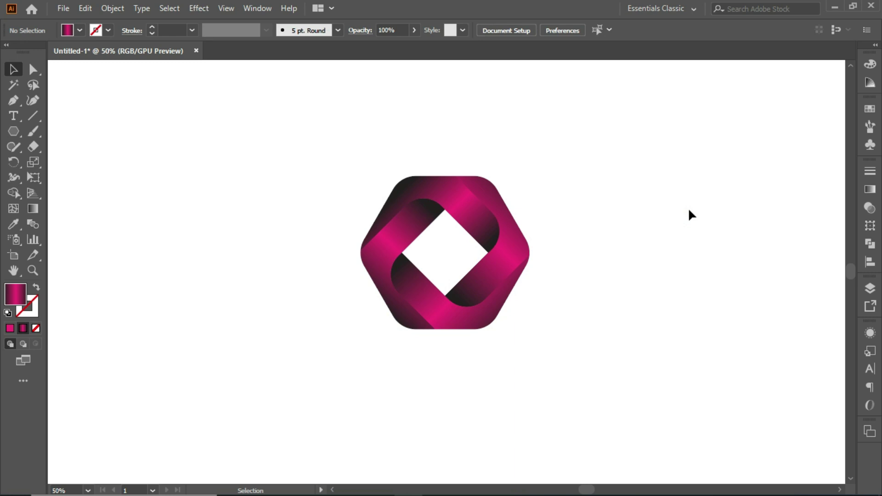
Group the logo pieces, scale them to about 592.88 × 538.01 px, and fit the artboard
left_click_drag(338, 151, 546, 337)
left_click(112, 8)
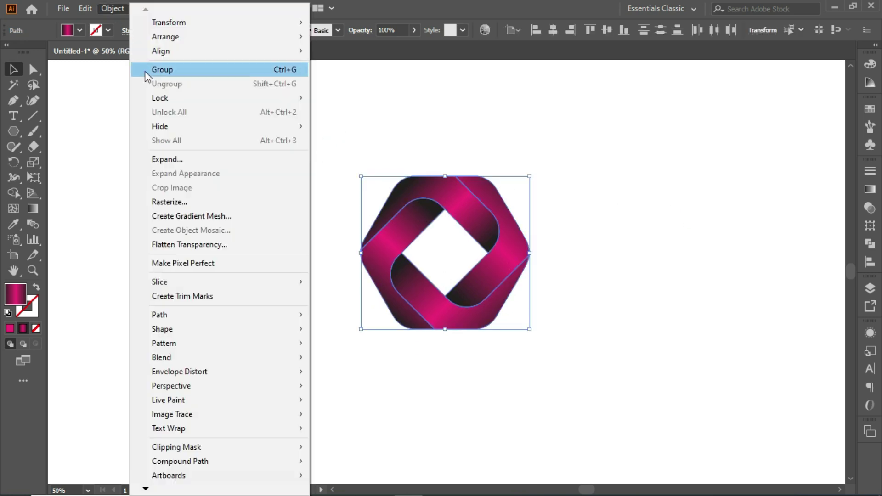
left_click(159, 73)
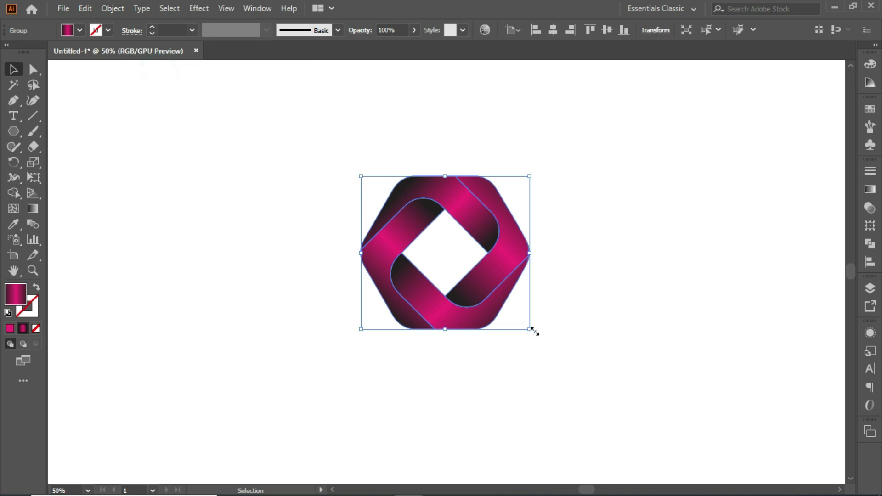
left_click_drag(530, 330, 578, 373)
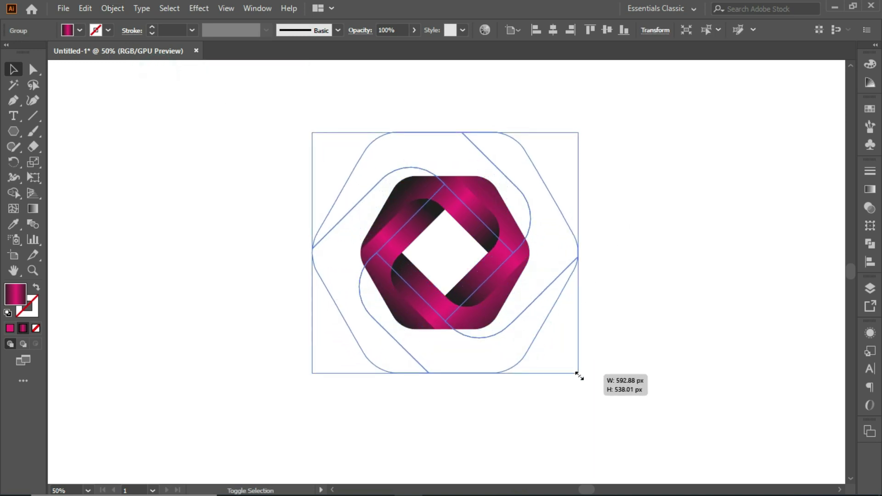
left_click(647, 292)
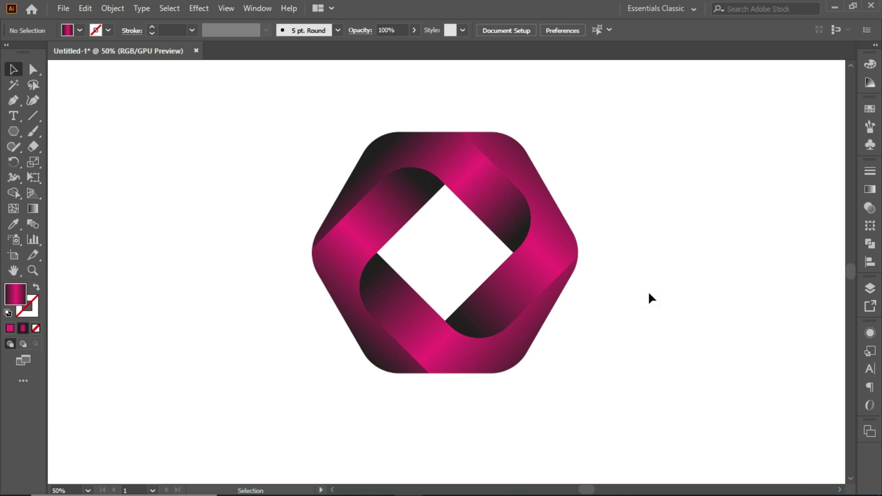
key("ctrl+0")
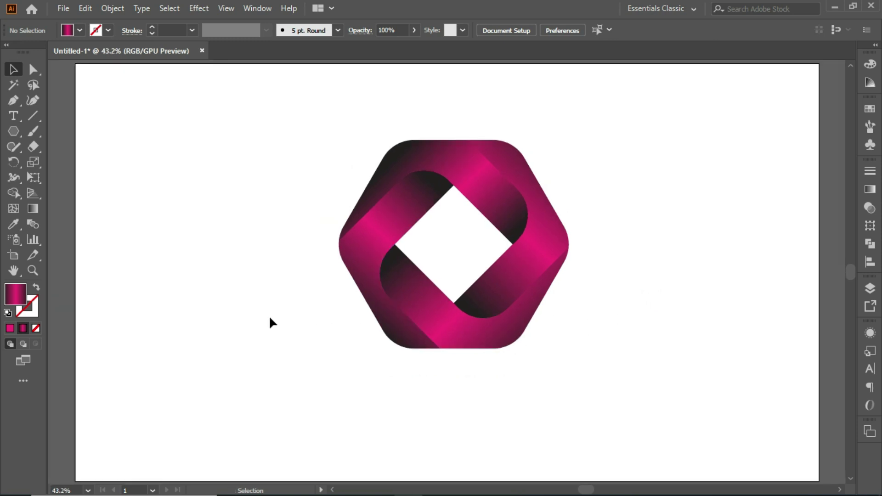
Draw a dark charcoal-filled rectangle covering the whole artboard
left_click(14, 131)
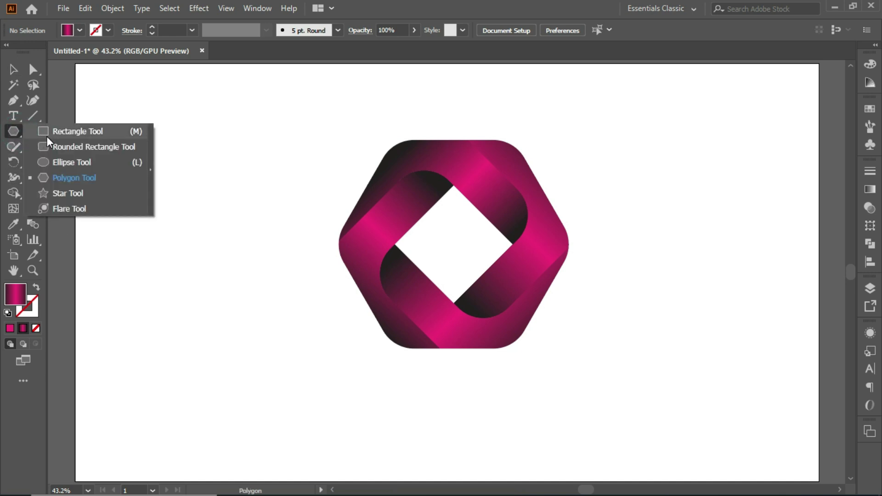
left_click(46, 135)
left_click(80, 30)
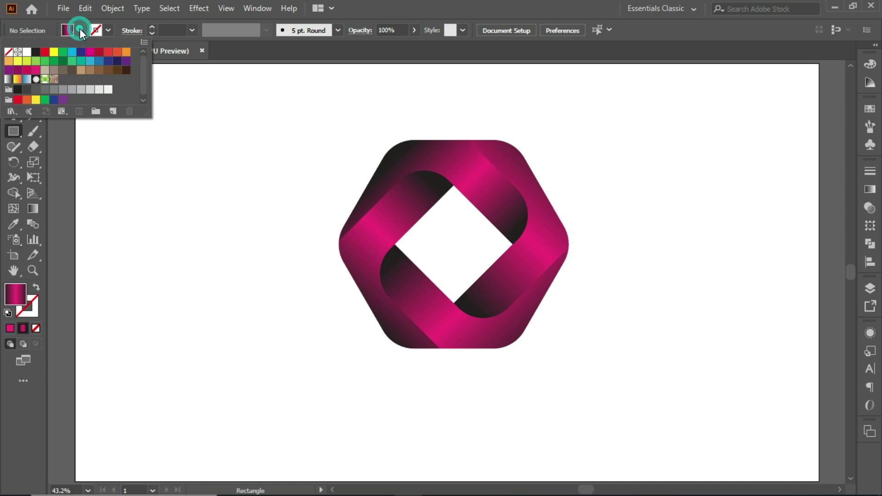
left_click(35, 53)
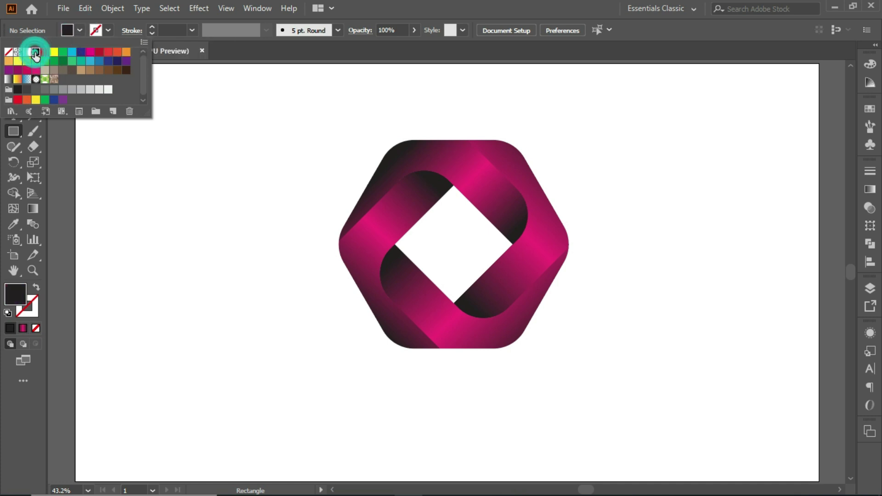
left_click(79, 30)
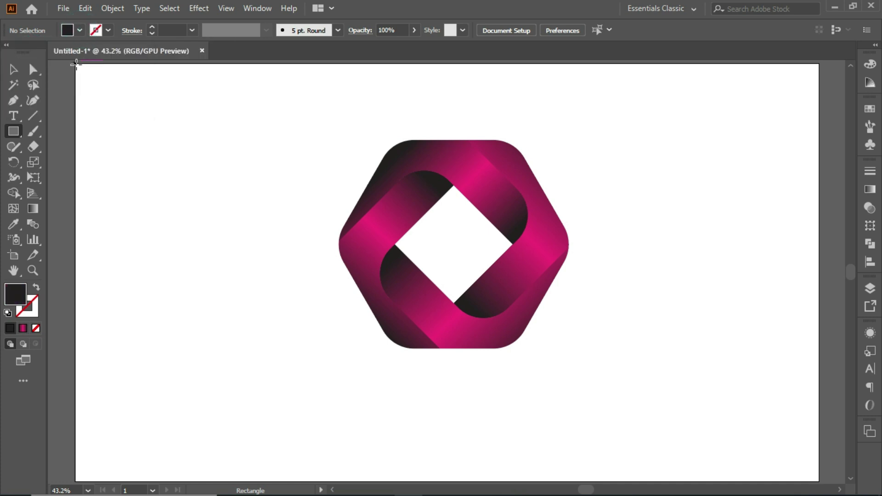
left_click_drag(75, 63, 818, 478)
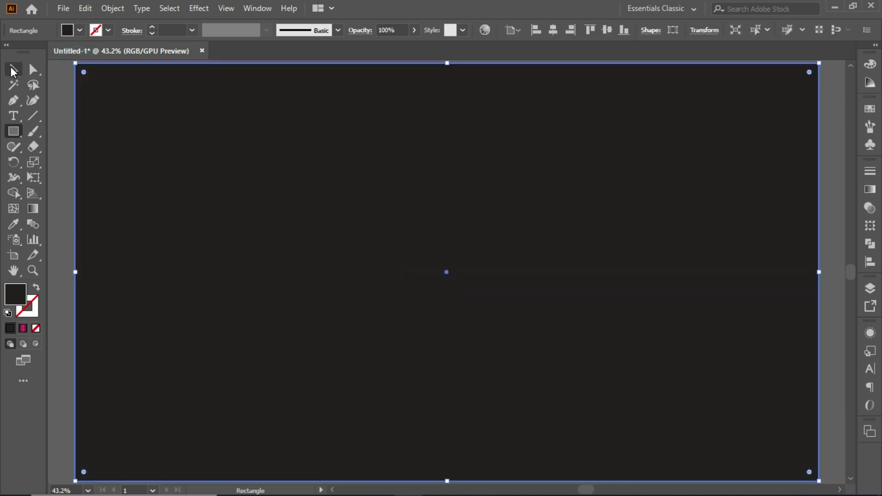
Send the charcoal rectangle to the back, behind the logo
left_click(13, 69)
right_click(234, 194)
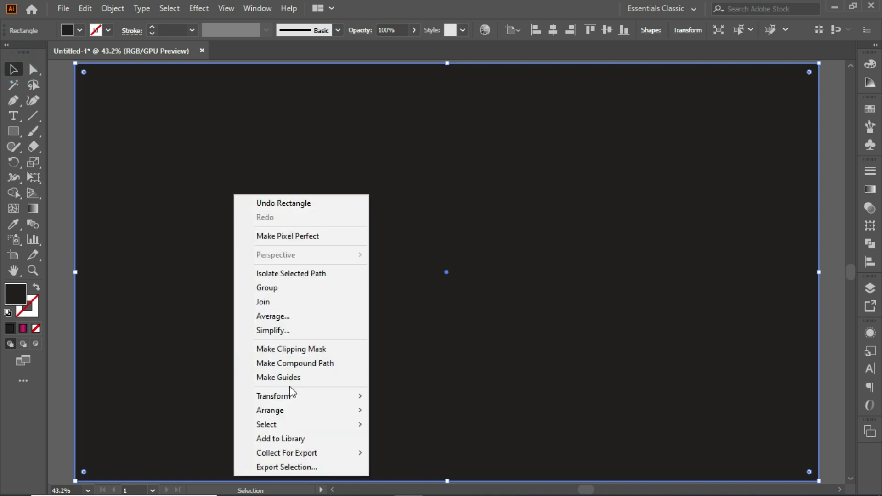
mouse_move(304, 410)
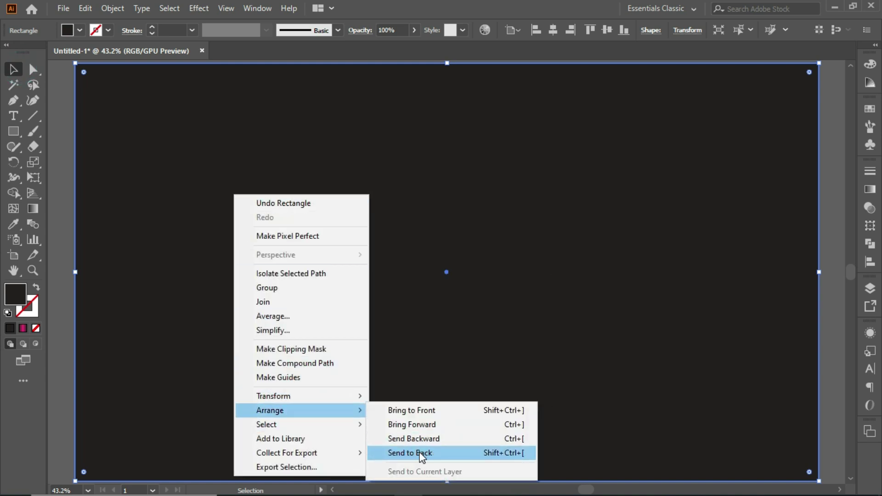
left_click(420, 453)
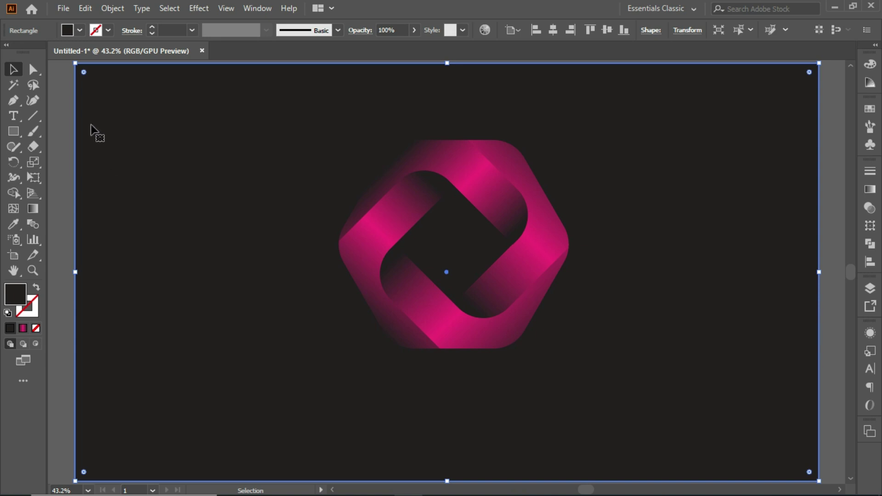
Align the grouped logo to the artboard's horizontal and vertical centre, then deselect
left_click(385, 227)
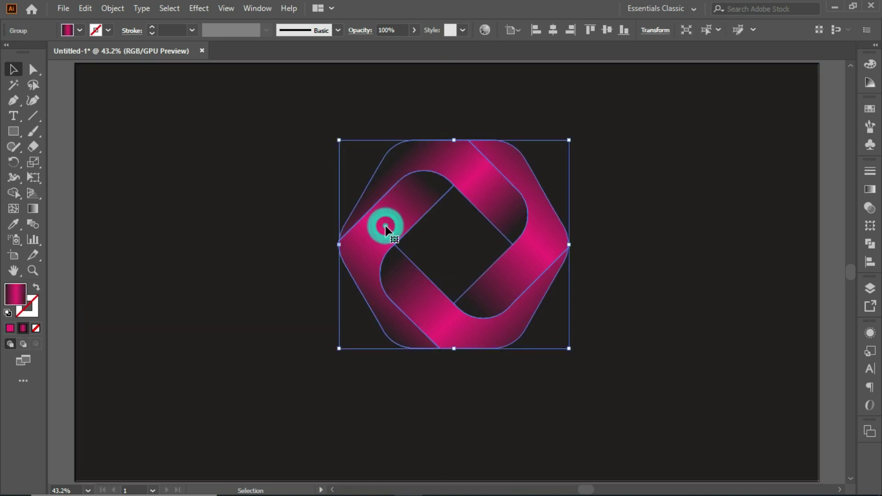
left_click(554, 30)
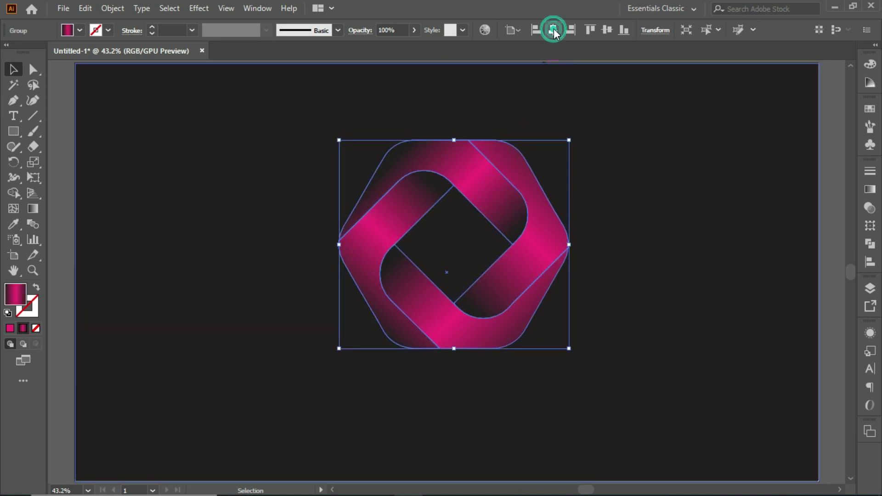
left_click(607, 30)
left_click(633, 158)
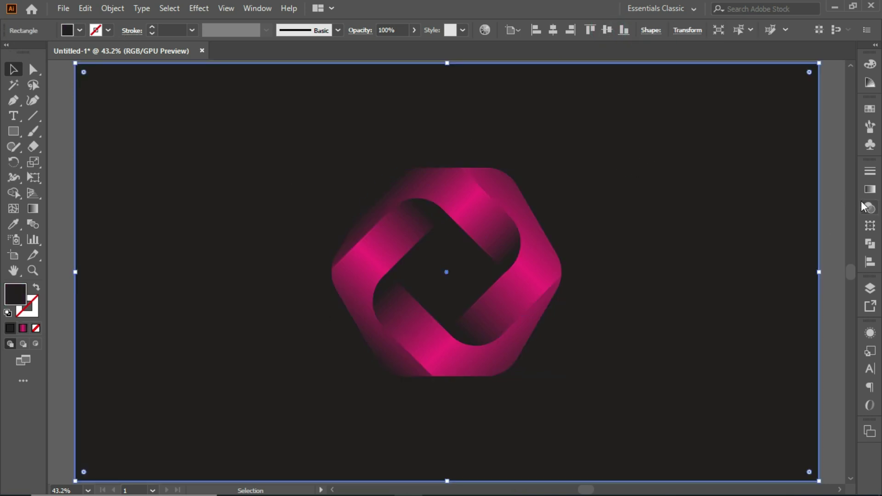
left_click(837, 195)
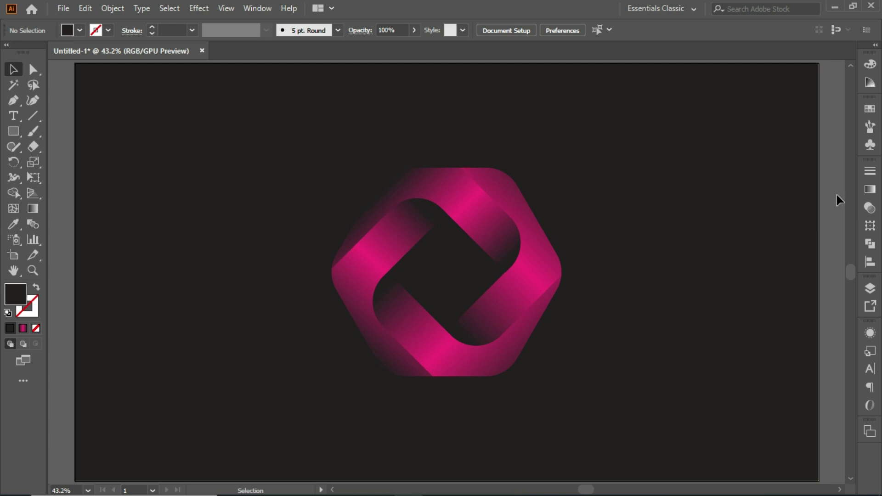